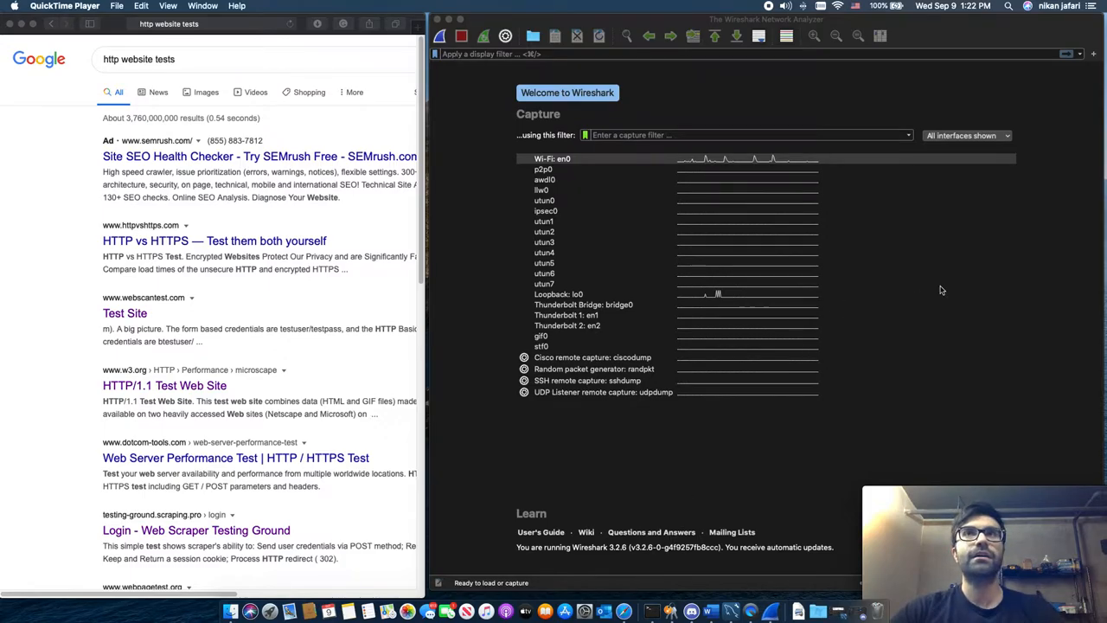
- Select the Wi-Fi: en0 interface and start a live packet capture on it
{"action": "left_click", "coordinate": [893, 284]}
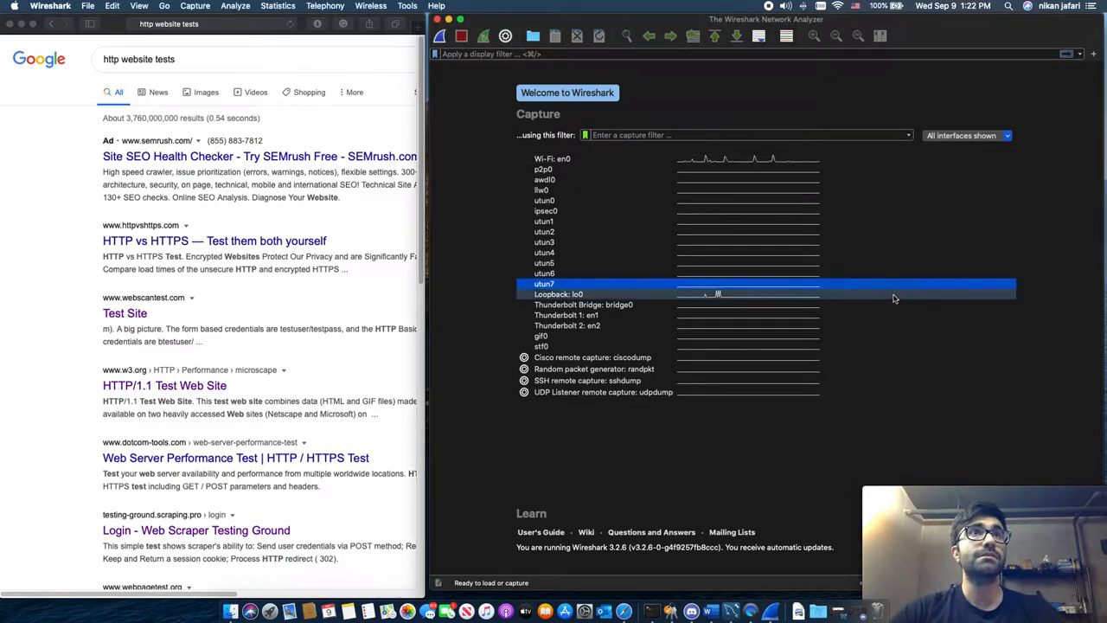
{"action": "left_click", "coordinate": [672, 161]}
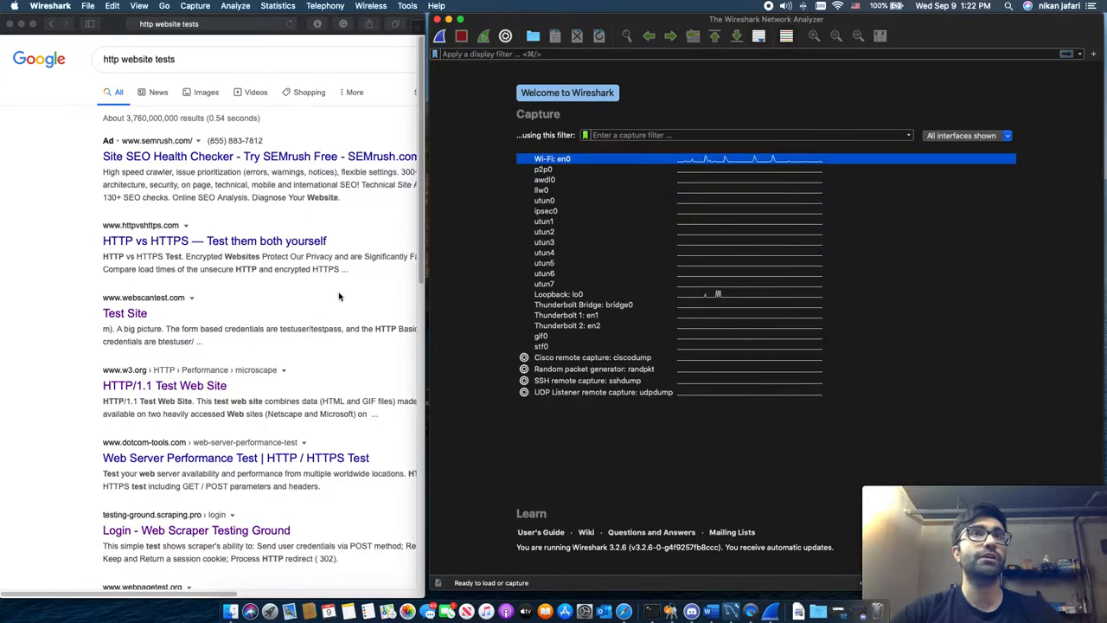
{"action": "scroll", "coordinate": [339, 297], "scroll_direction": "down", "scroll_amount": 2}
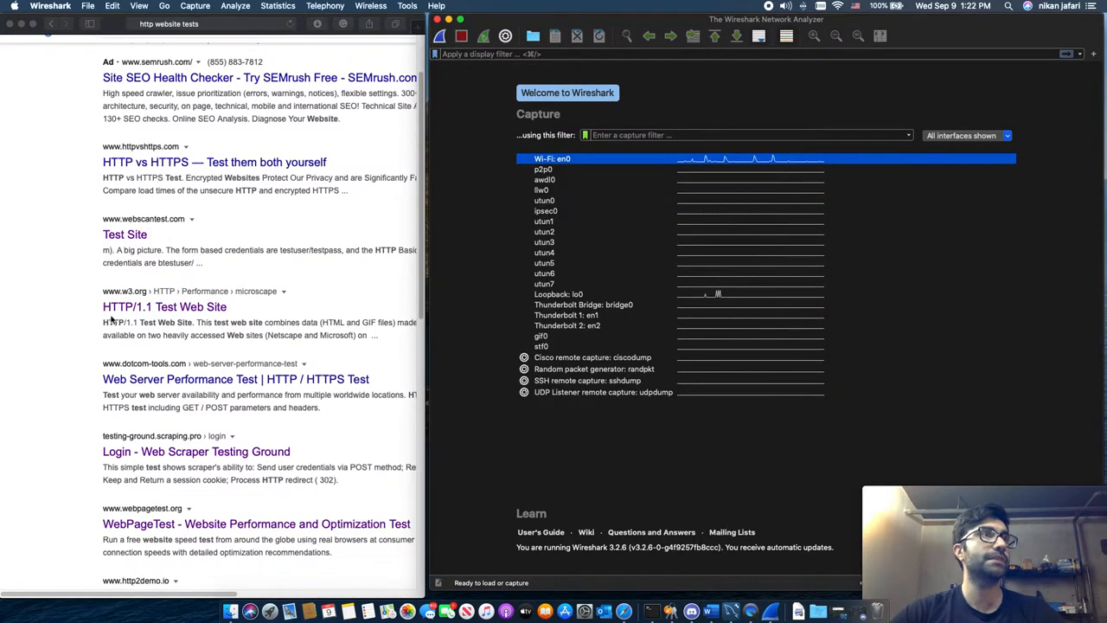
{"action": "scroll", "coordinate": [140, 237], "scroll_direction": "down", "scroll_amount": 1}
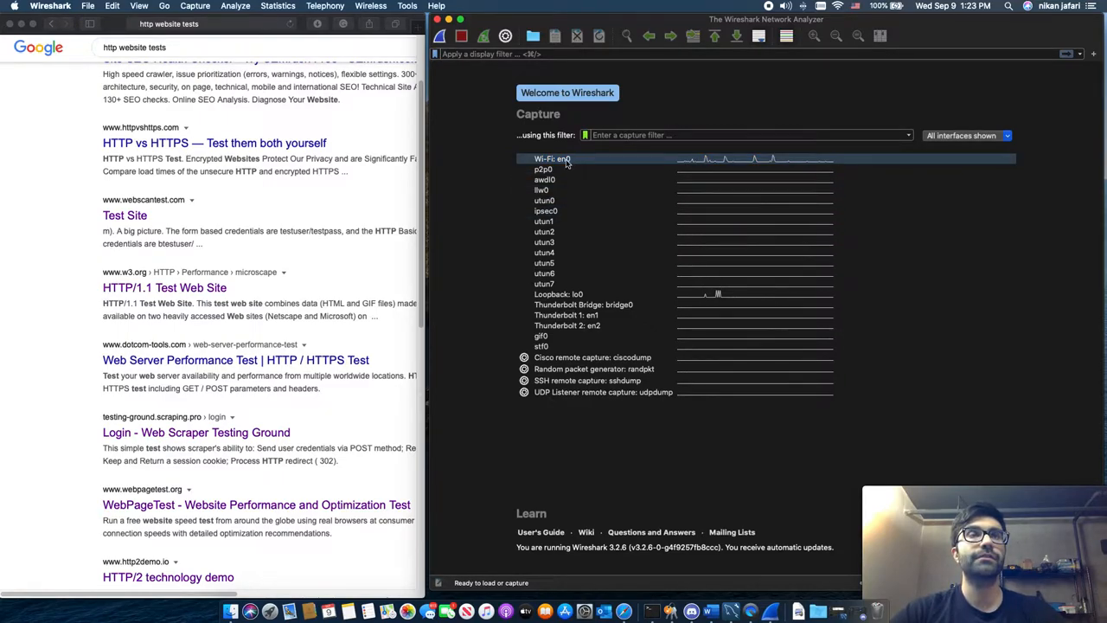
{"action": "mouse_move", "coordinate": [572, 163]}
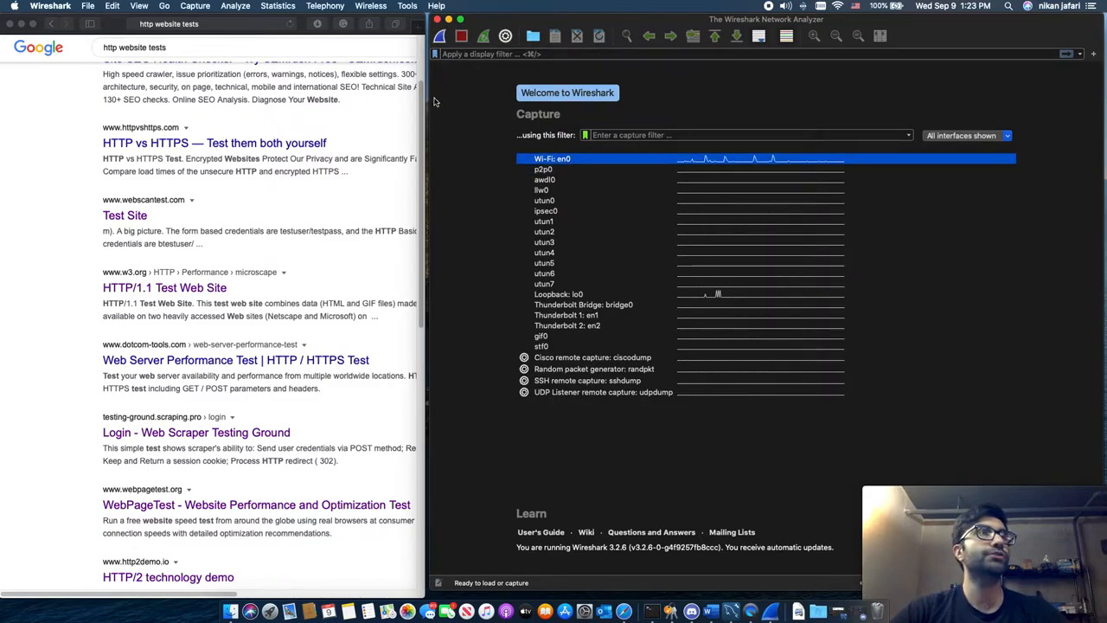
{"action": "scroll", "coordinate": [157, 263], "scroll_direction": "down", "scroll_amount": 2}
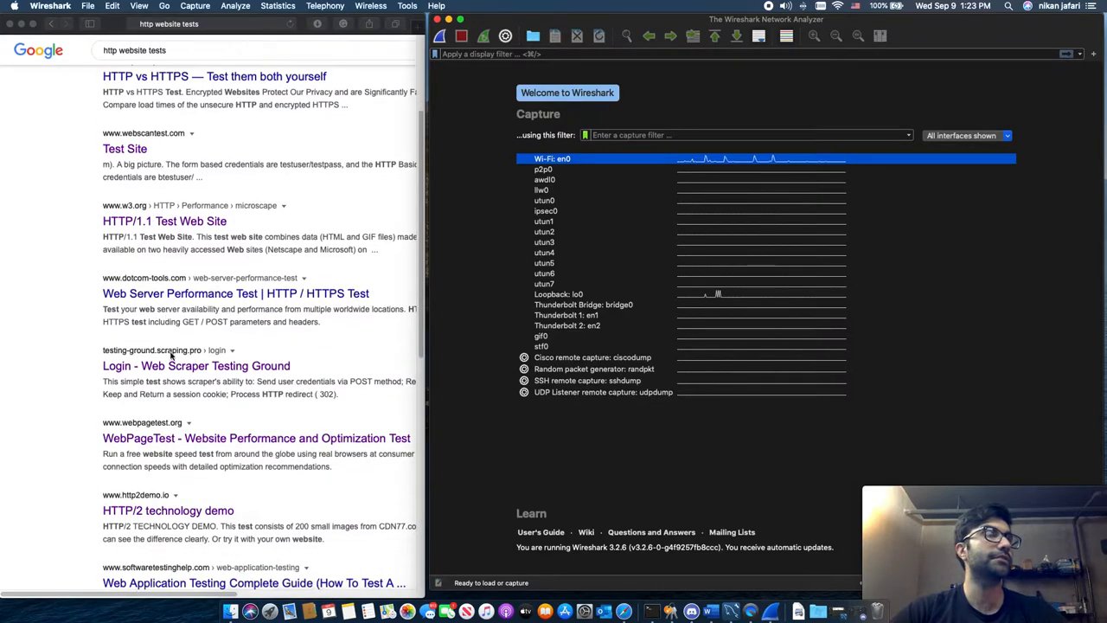
{"action": "scroll", "coordinate": [141, 171], "scroll_direction": "up", "scroll_amount": 1}
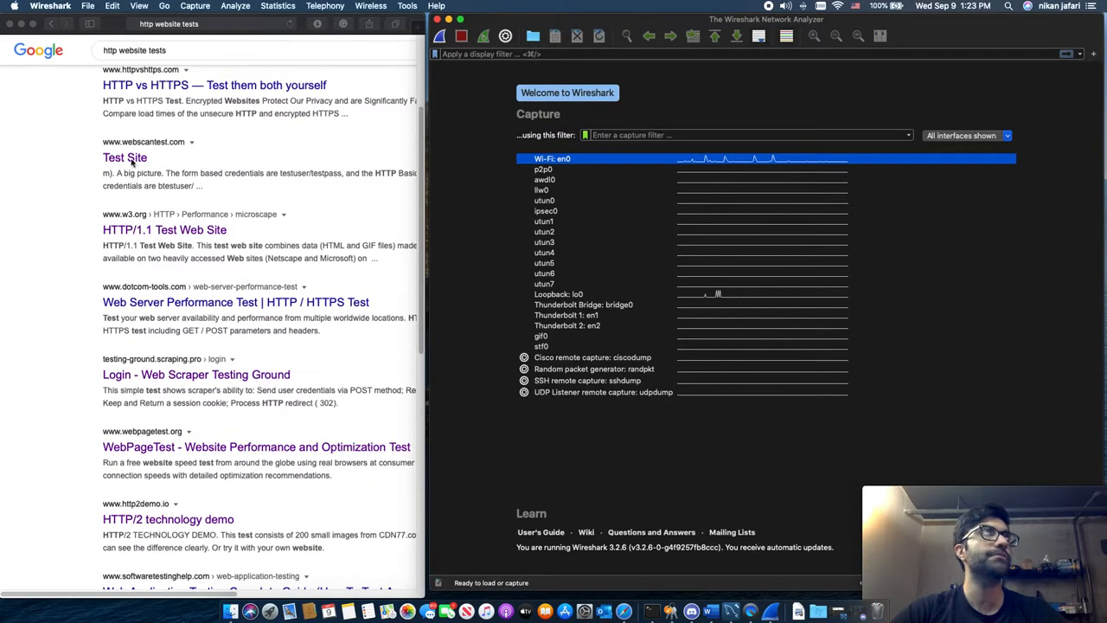
{"action": "left_click", "coordinate": [220, 153]}
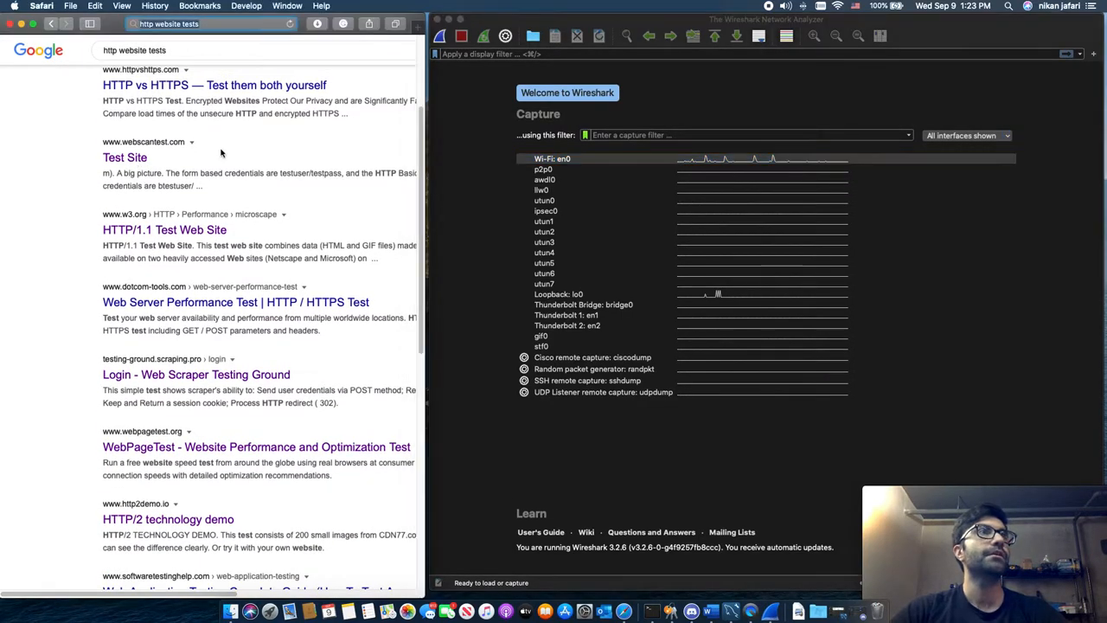
{"action": "left_click", "coordinate": [440, 35]}
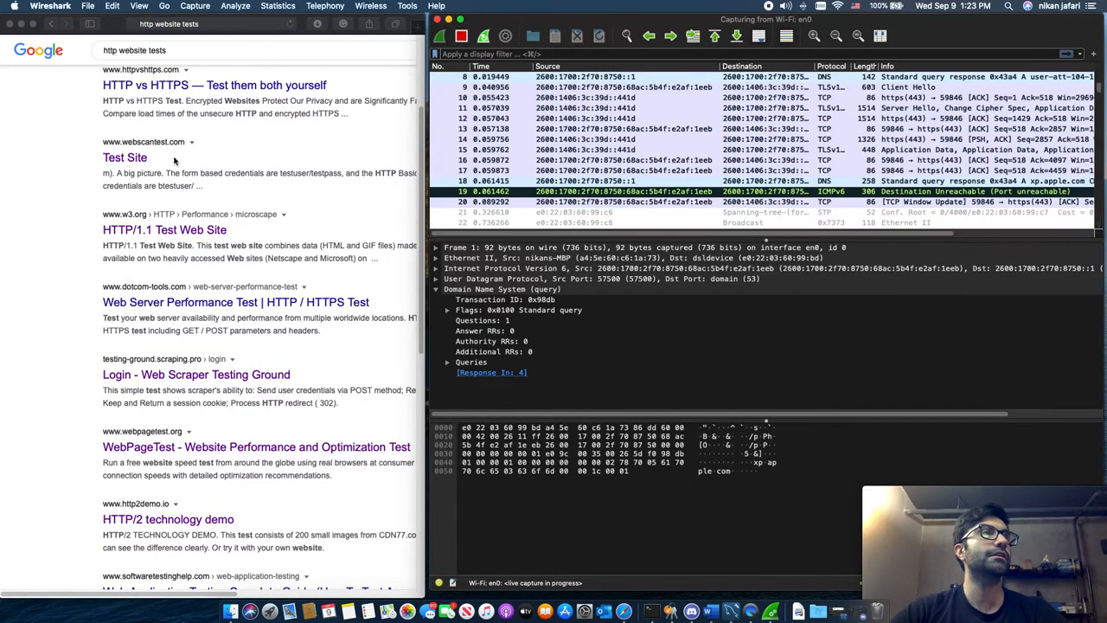
- Switch to Safari, open the webscantest.com Test Site result, visit its Business Logic Tests page and go to the login form
{"action": "left_click", "coordinate": [102, 163]}
{"action": "left_click", "coordinate": [104, 160]}
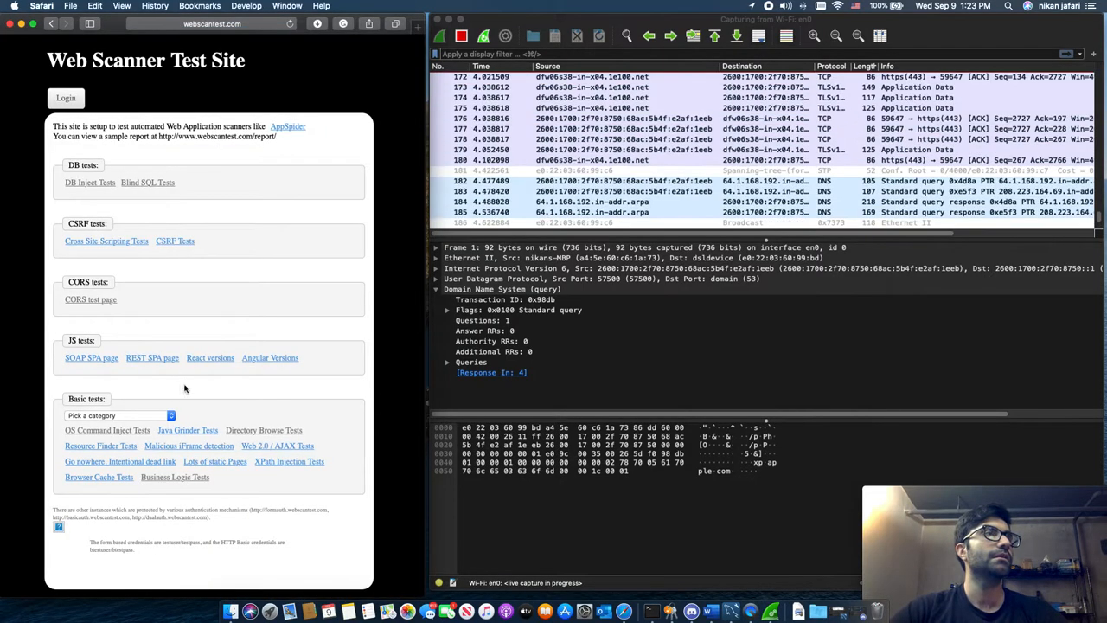
{"action": "left_click", "coordinate": [163, 479]}
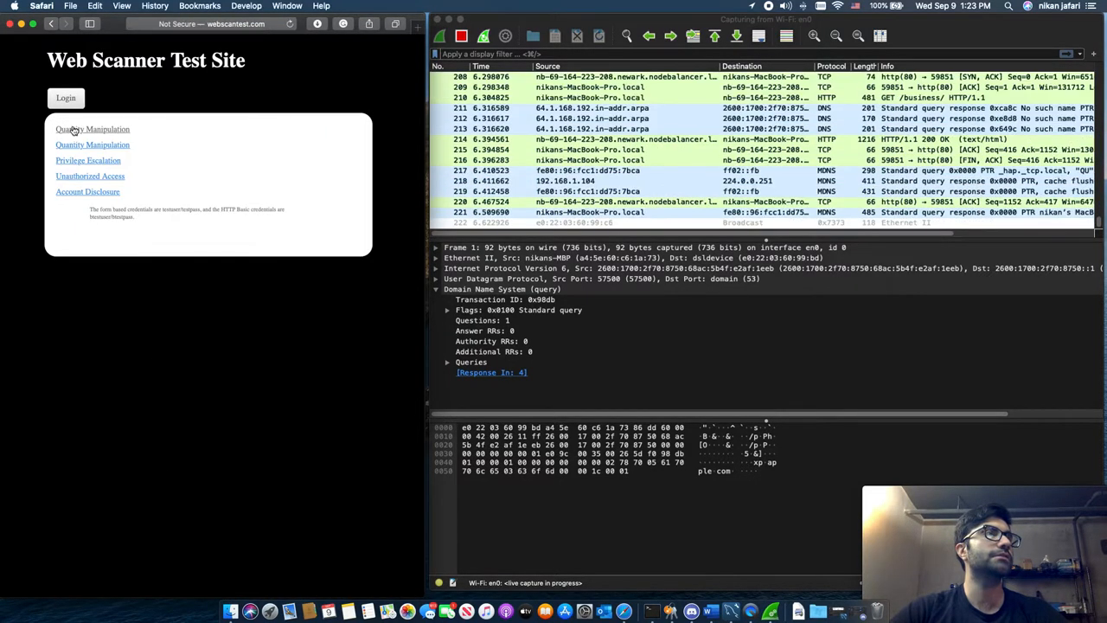
{"action": "left_click", "coordinate": [71, 100]}
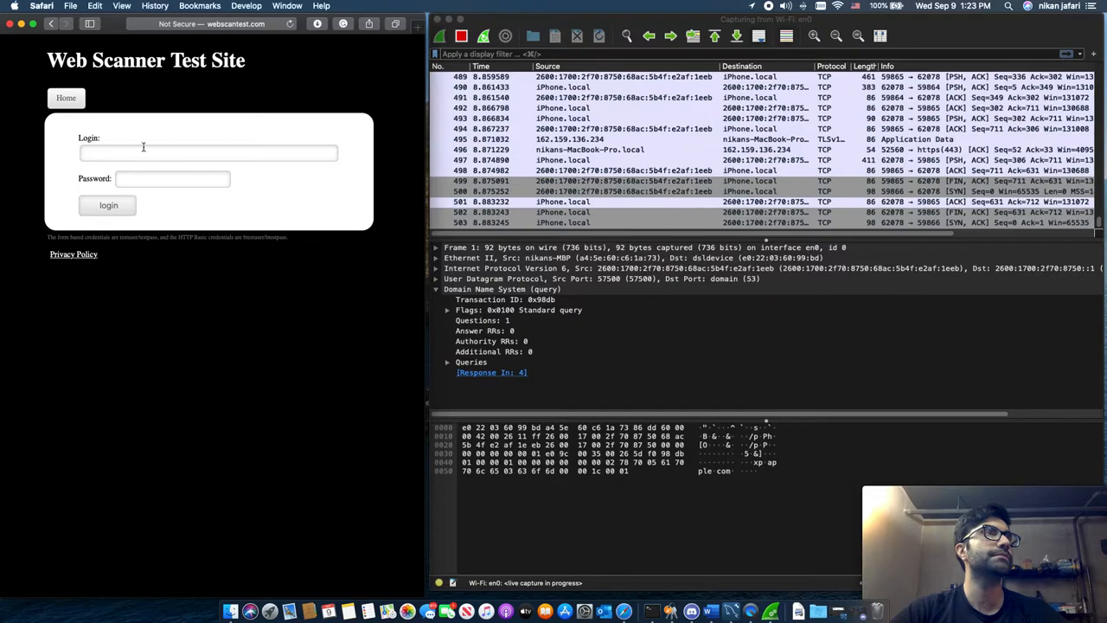
- Enter the username and the account password in the Web Scanner Test Site login form and submit it
{"action": "left_click", "coordinate": [145, 151]}
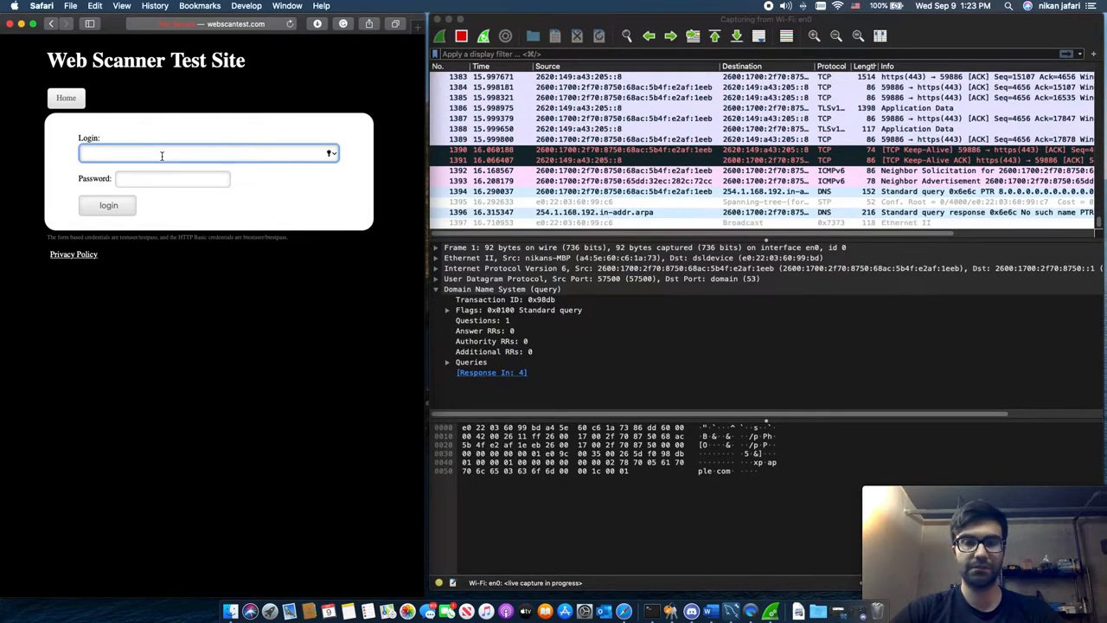
{"action": "type", "text": "nikan"}
{"action": "key", "text": "Tab"}
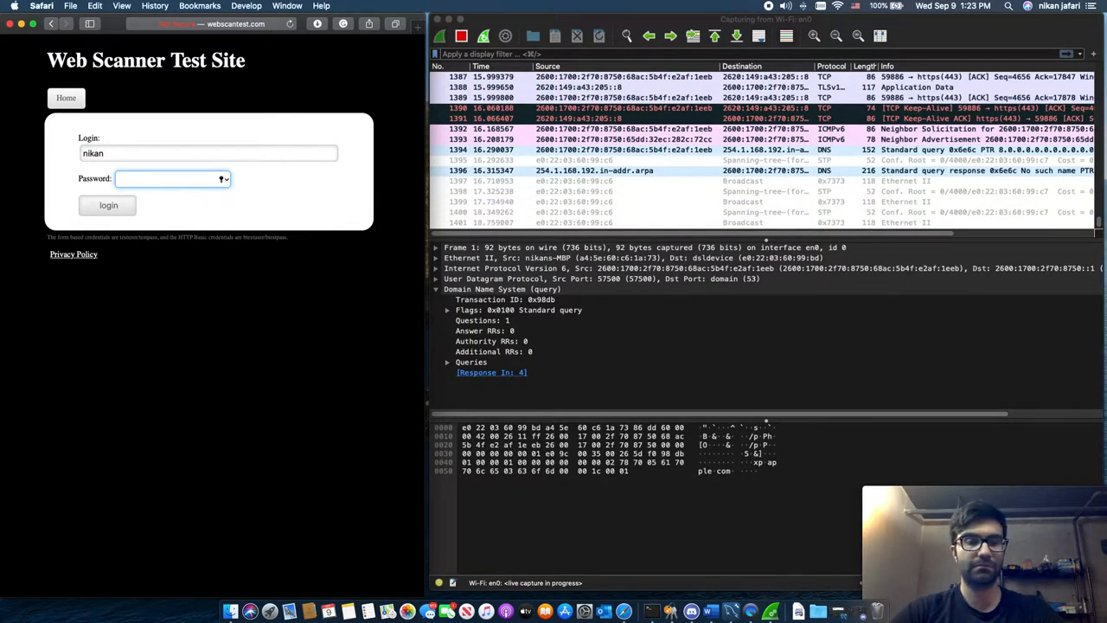
{"action": "type", "text": "••••••"}
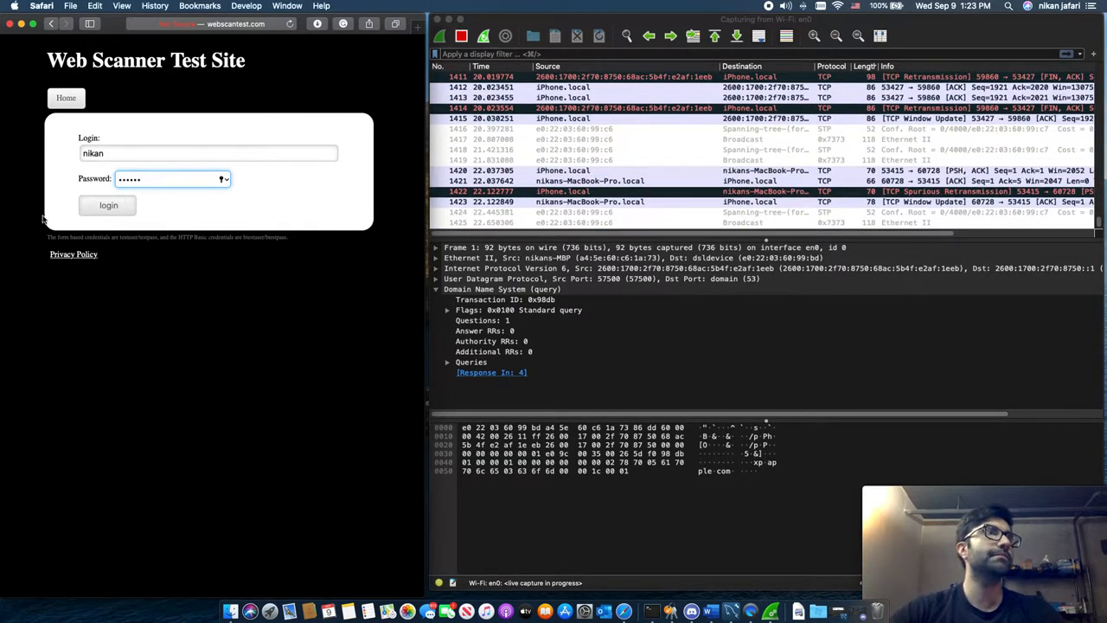
{"action": "left_click", "coordinate": [108, 206]}
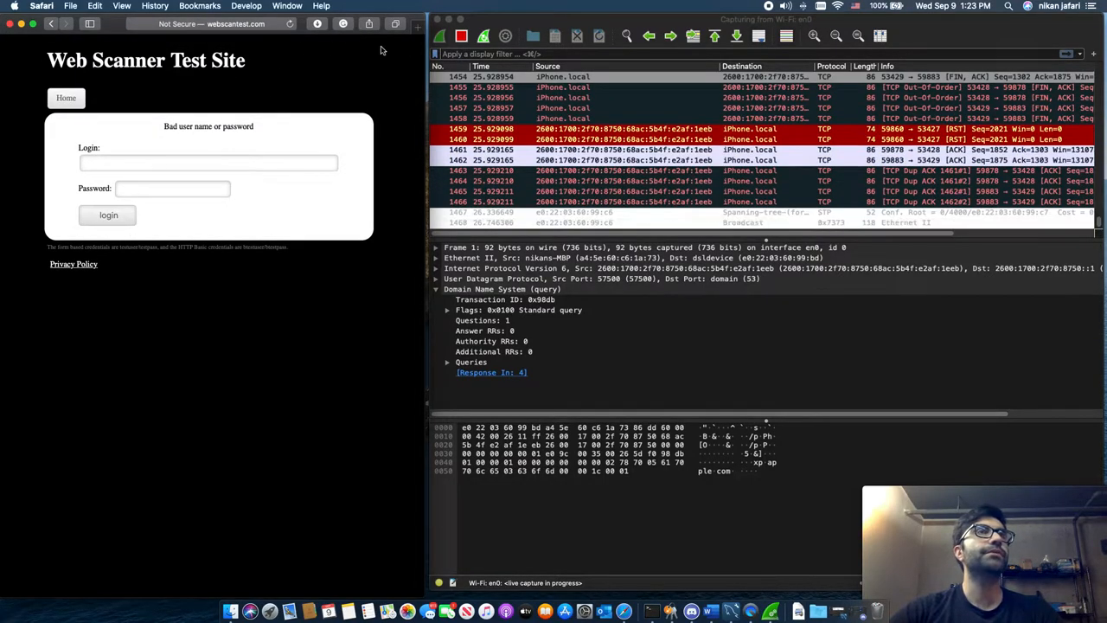
- Stop the Wi-Fi capture in Wireshark and look through the packets captured around the login attempt
{"action": "left_click", "coordinate": [464, 38]}
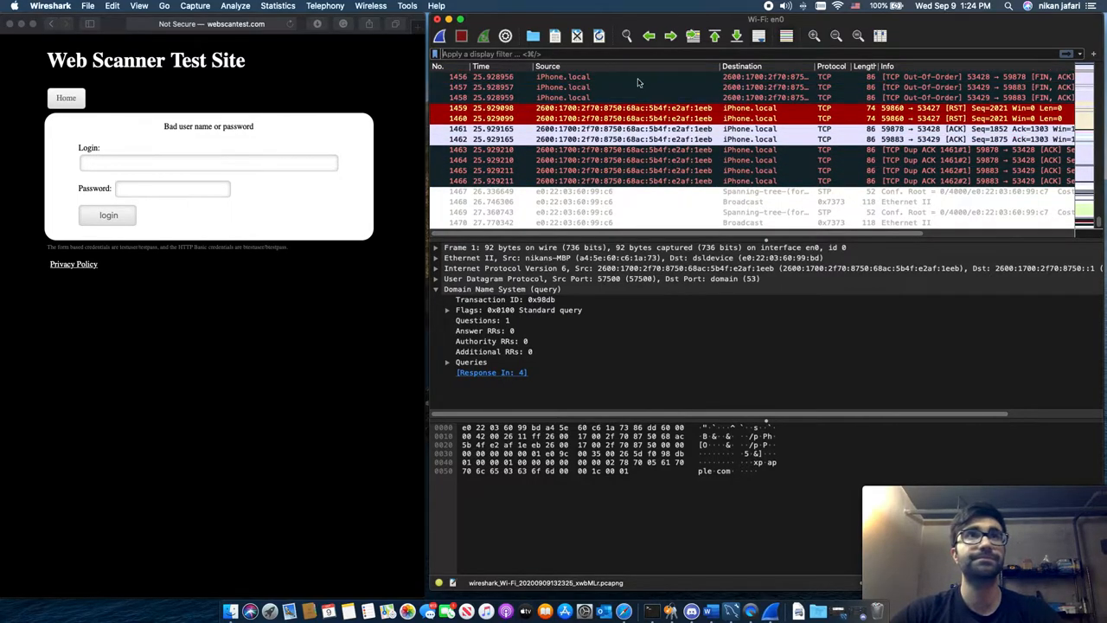
{"action": "scroll", "coordinate": [671, 128], "scroll_direction": "up", "scroll_amount": 3}
{"action": "scroll", "coordinate": [670, 128], "scroll_direction": "up", "scroll_amount": 15}
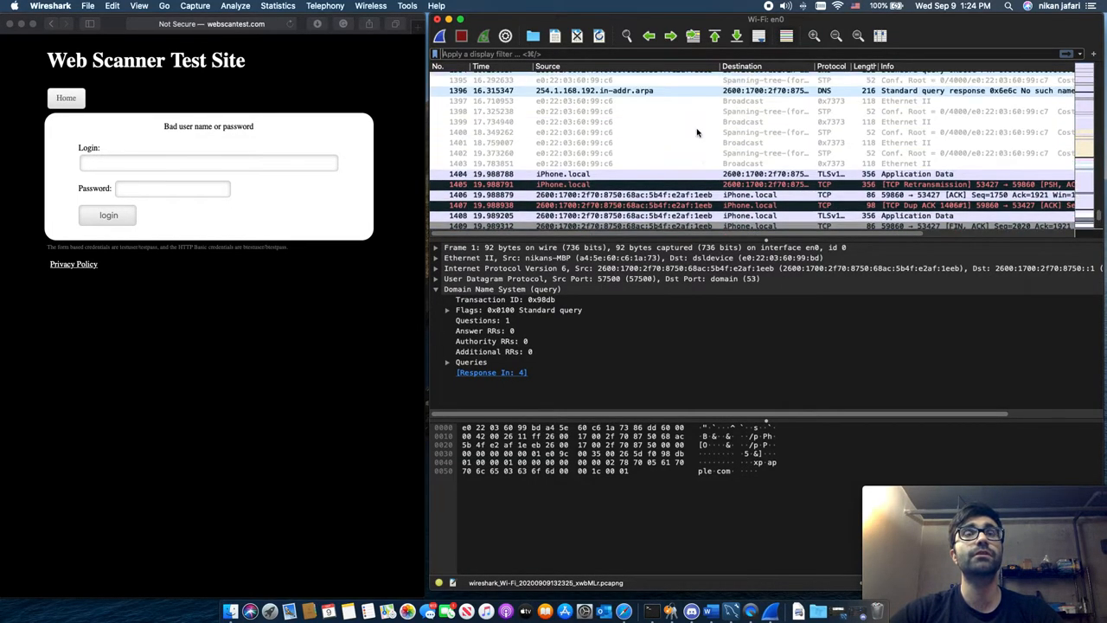
{"action": "scroll", "coordinate": [697, 132], "scroll_direction": "up", "scroll_amount": 6}
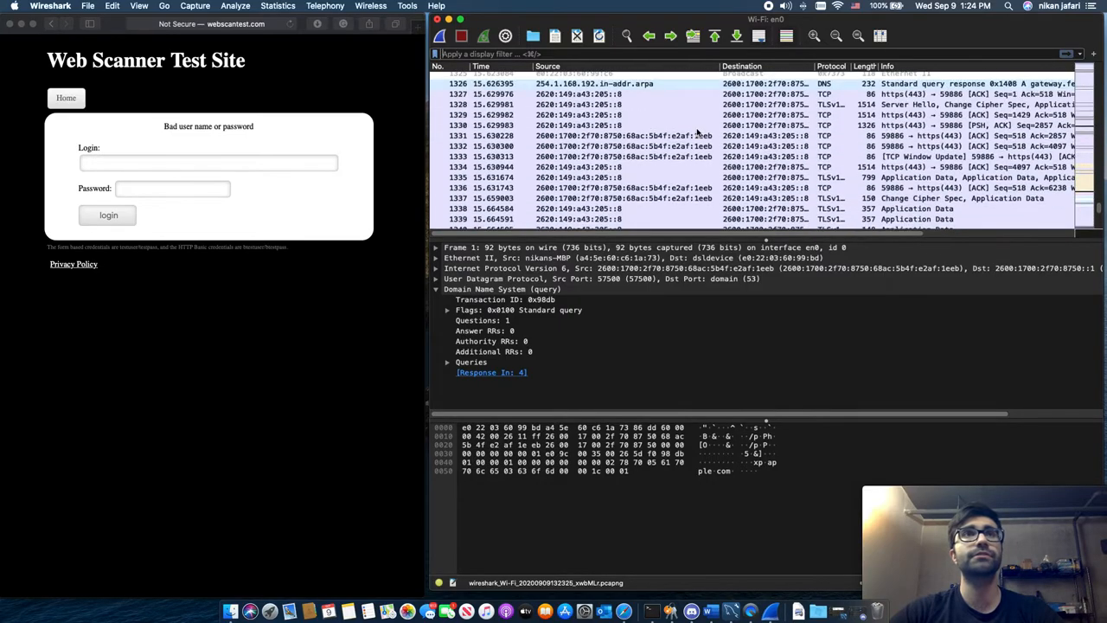
{"action": "scroll", "coordinate": [697, 134], "scroll_direction": "down", "scroll_amount": 15}
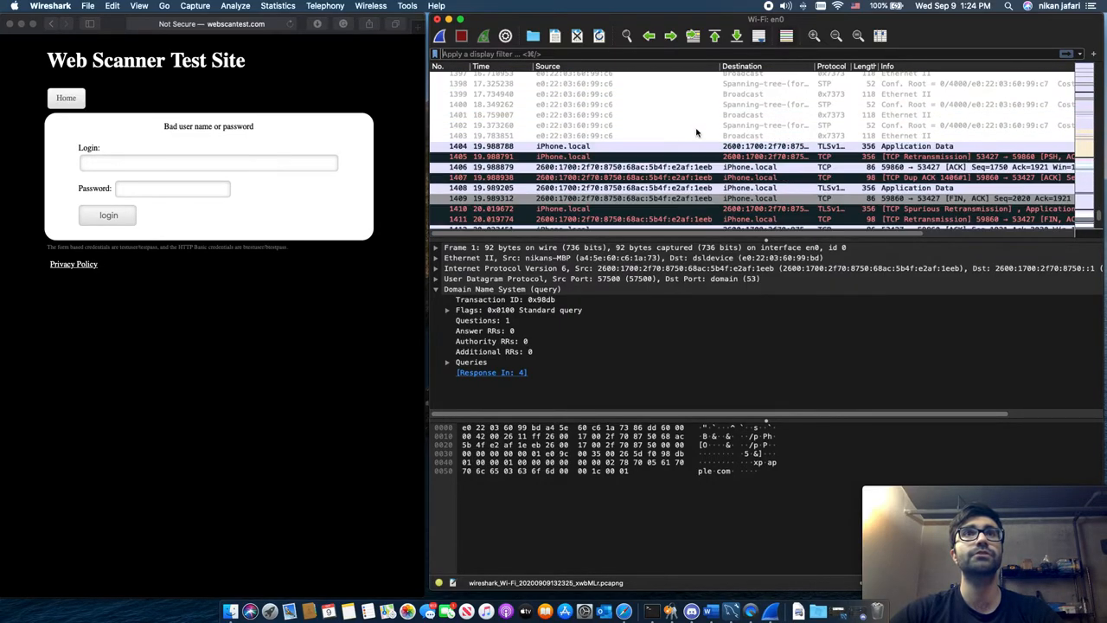
{"action": "scroll", "coordinate": [698, 137], "scroll_direction": "down", "scroll_amount": 10}
{"action": "scroll", "coordinate": [699, 135], "scroll_direction": "up", "scroll_amount": 10}
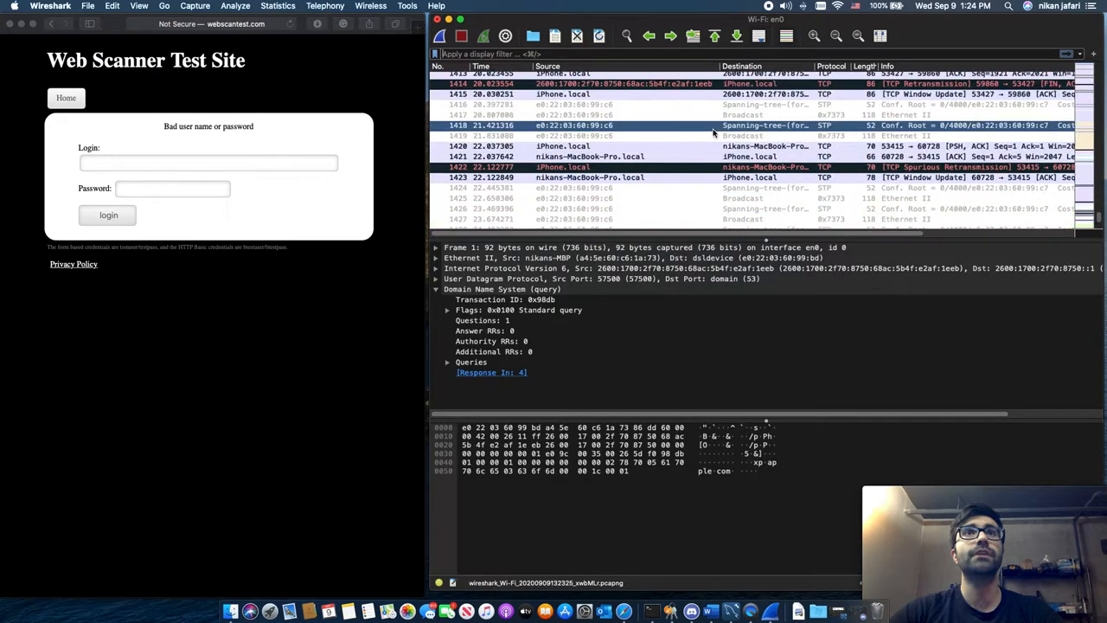
{"action": "scroll", "coordinate": [754, 156], "scroll_direction": "up", "scroll_amount": 3}
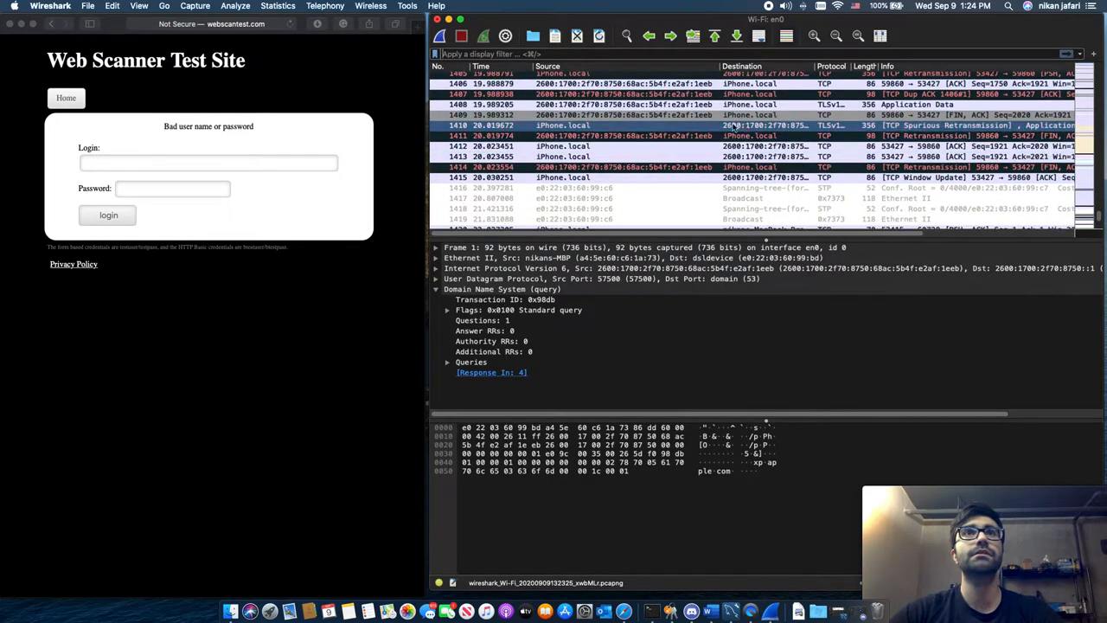
{"action": "scroll", "coordinate": [744, 119], "scroll_direction": "up", "scroll_amount": 5}
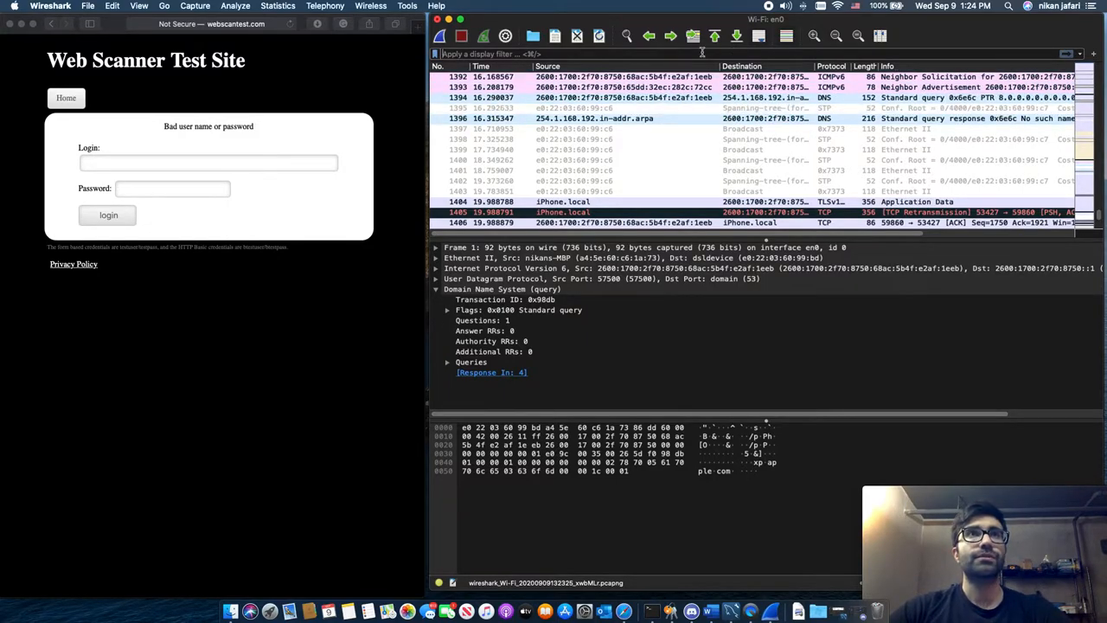
- Apply the display filter http to the captured packet list
{"action": "left_click", "coordinate": [567, 55]}
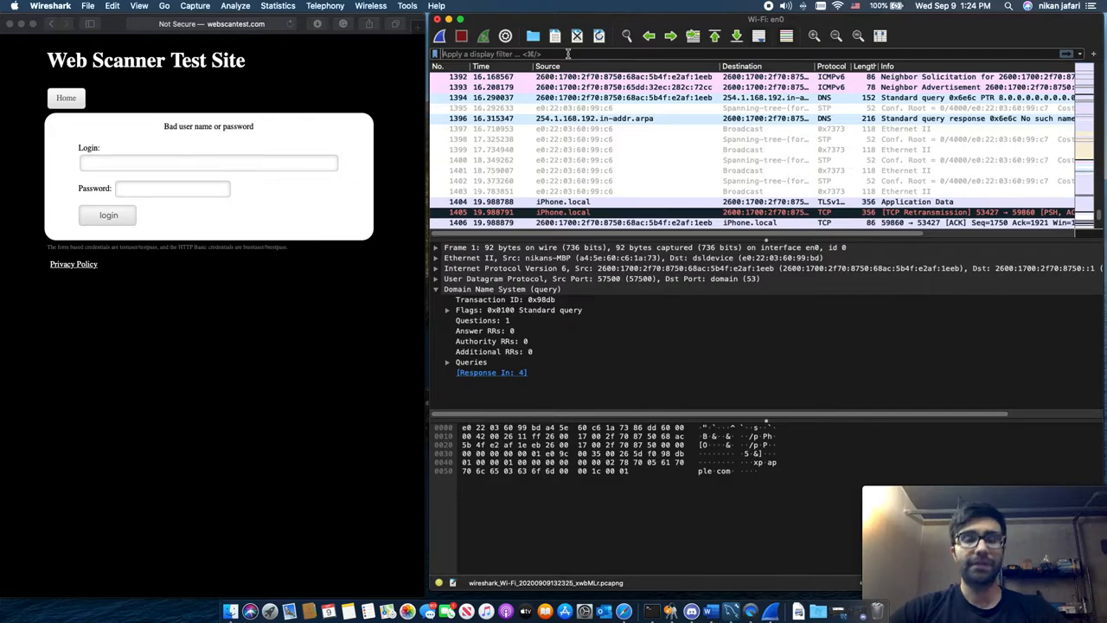
{"action": "type", "text": "http"}
{"action": "key", "text": "Return"}
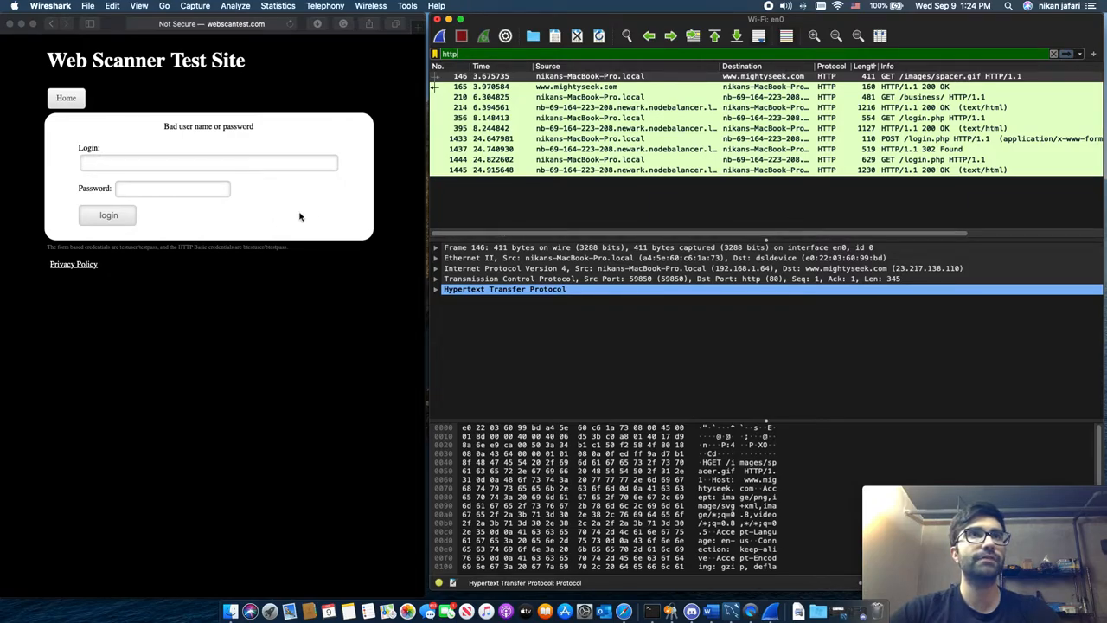
{"action": "left_click", "coordinate": [204, 189]}
{"action": "left_click", "coordinate": [201, 189]}
{"action": "left_click", "coordinate": [254, 194]}
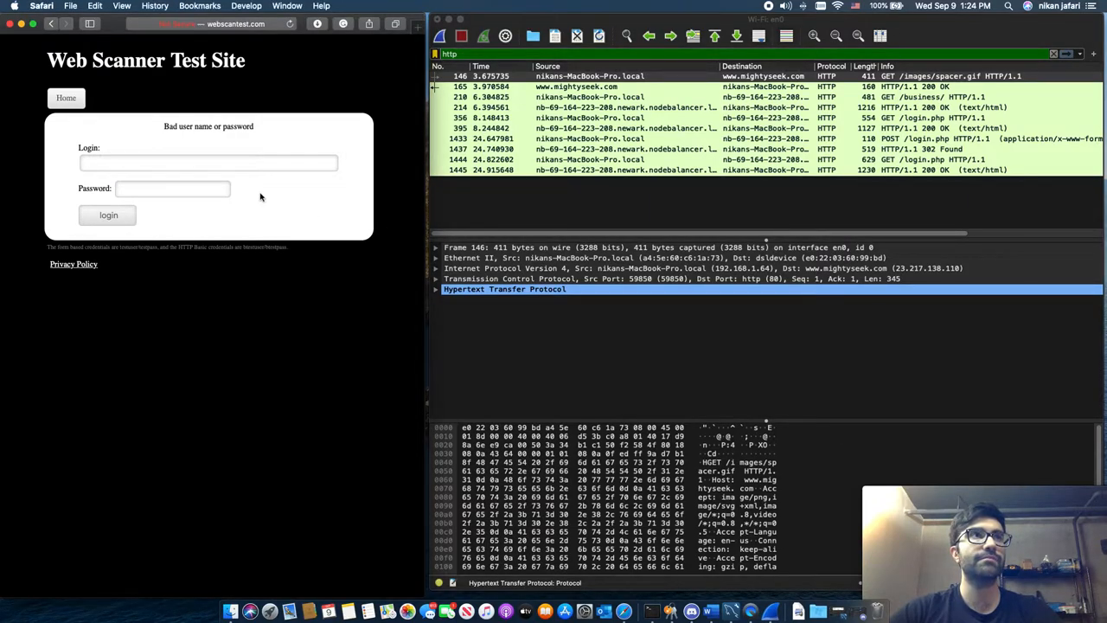
{"action": "right_click", "coordinate": [306, 327]}
{"action": "left_click", "coordinate": [370, 275]}
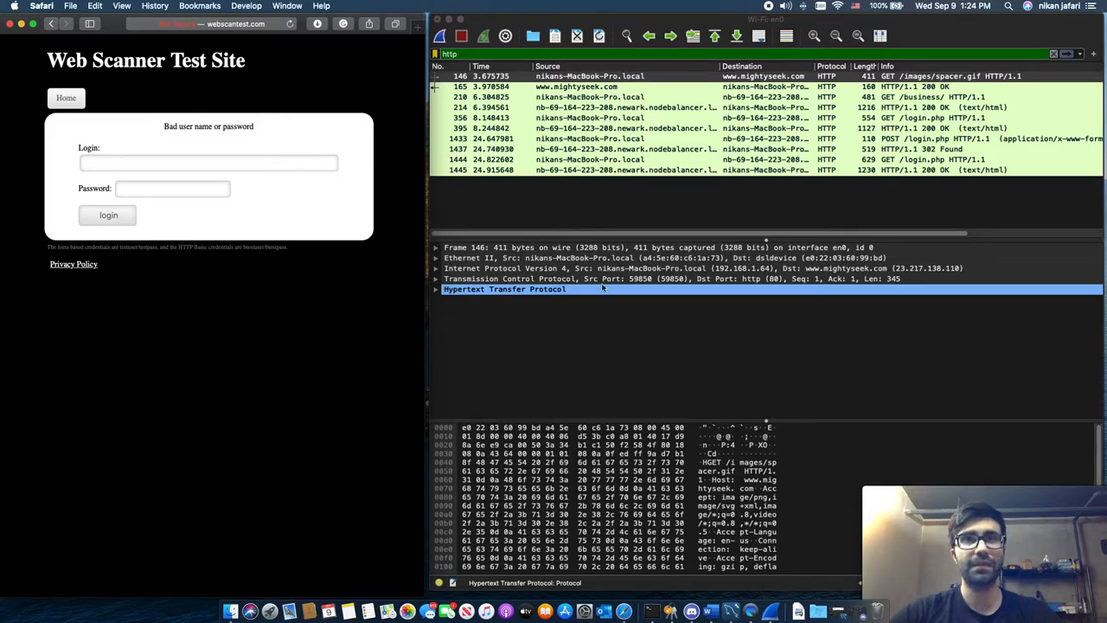
- Inspect the login form's Password field in Safari's Web Inspector and examine the type and name attributes of its input element
{"action": "left_click", "coordinate": [180, 192]}
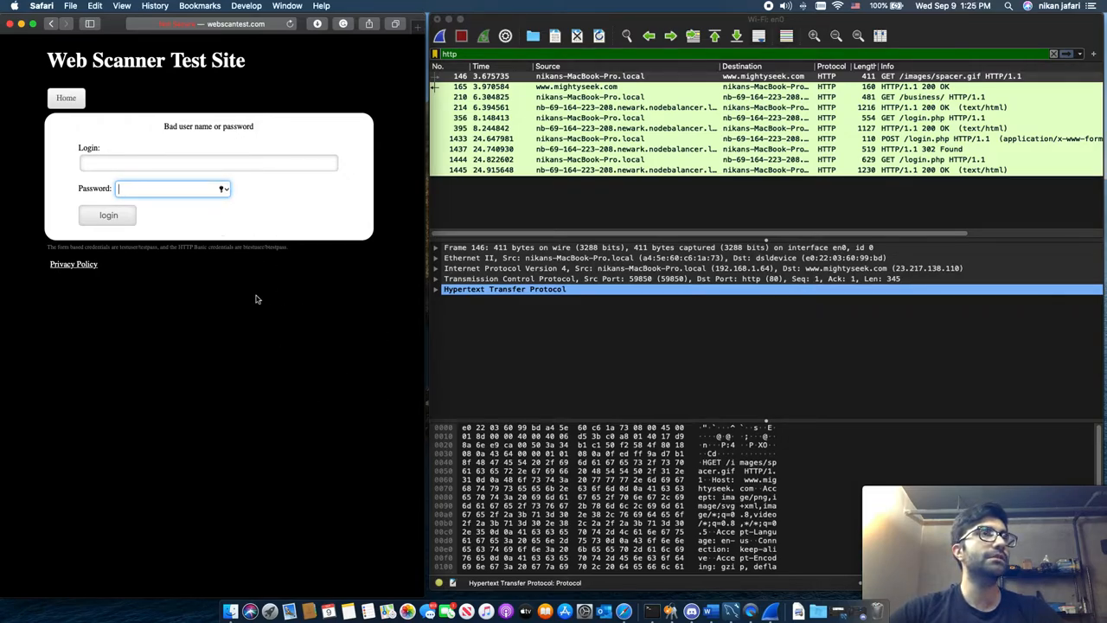
{"action": "right_click", "coordinate": [270, 319]}
{"action": "left_click", "coordinate": [311, 394]}
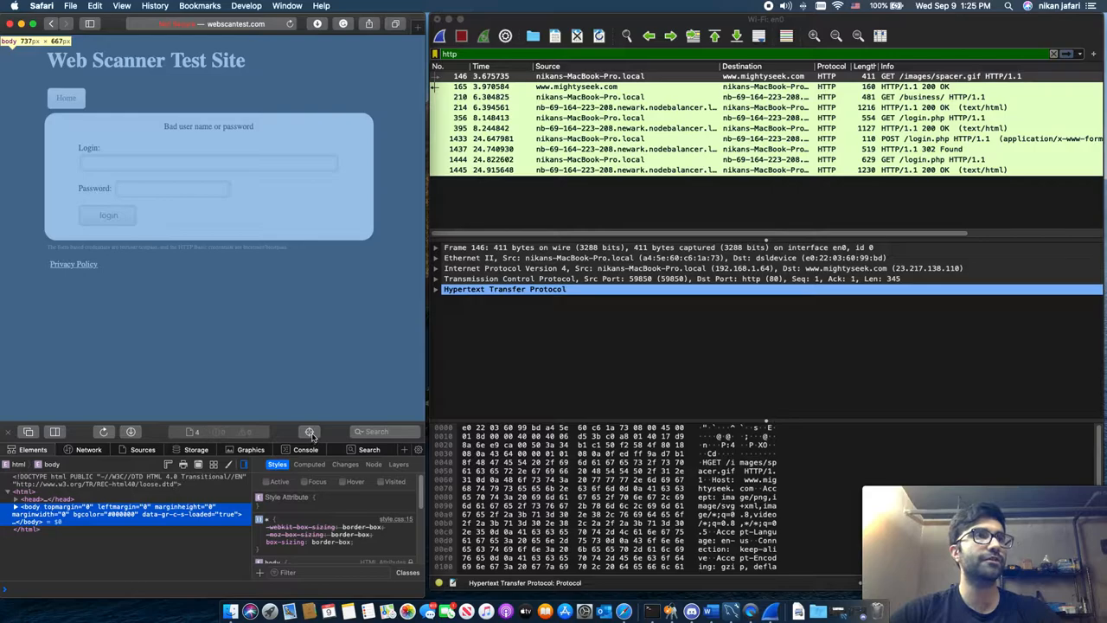
{"action": "left_click", "coordinate": [311, 432]}
{"action": "left_click", "coordinate": [191, 192]}
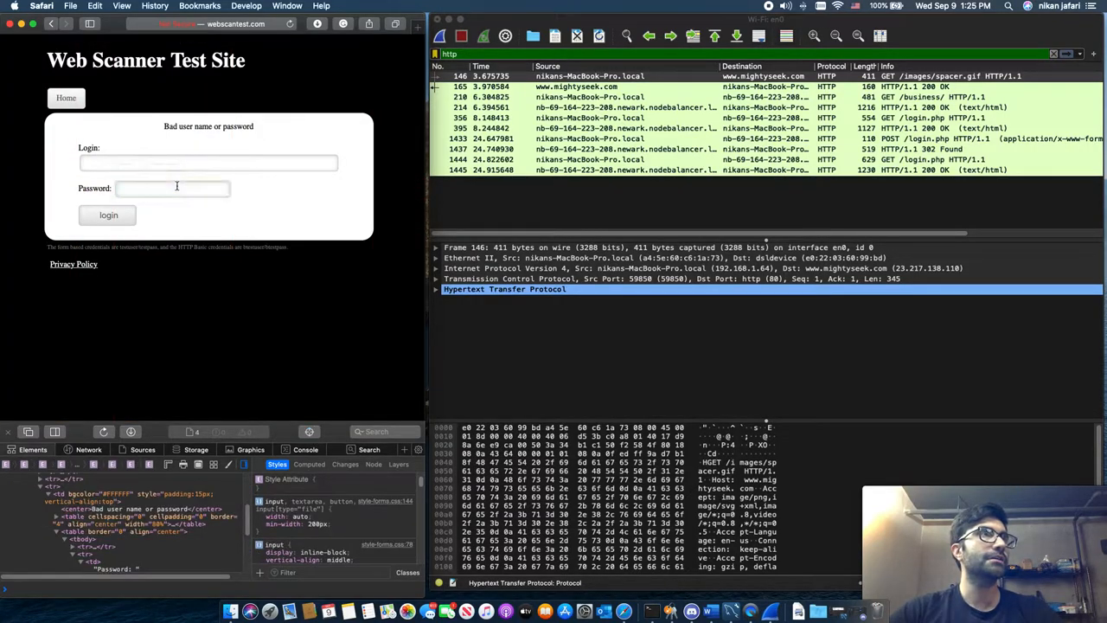
{"action": "scroll", "coordinate": [189, 543], "scroll_direction": "down", "scroll_amount": 2}
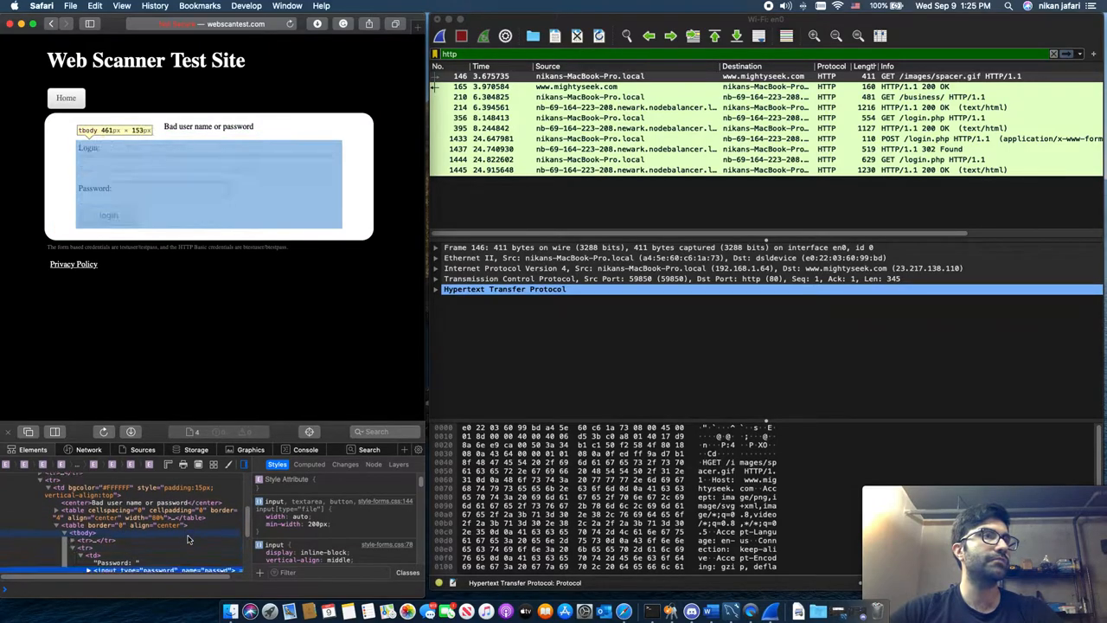
{"action": "left_click_drag", "start_coordinate": [190, 578], "coordinate": [210, 578]}
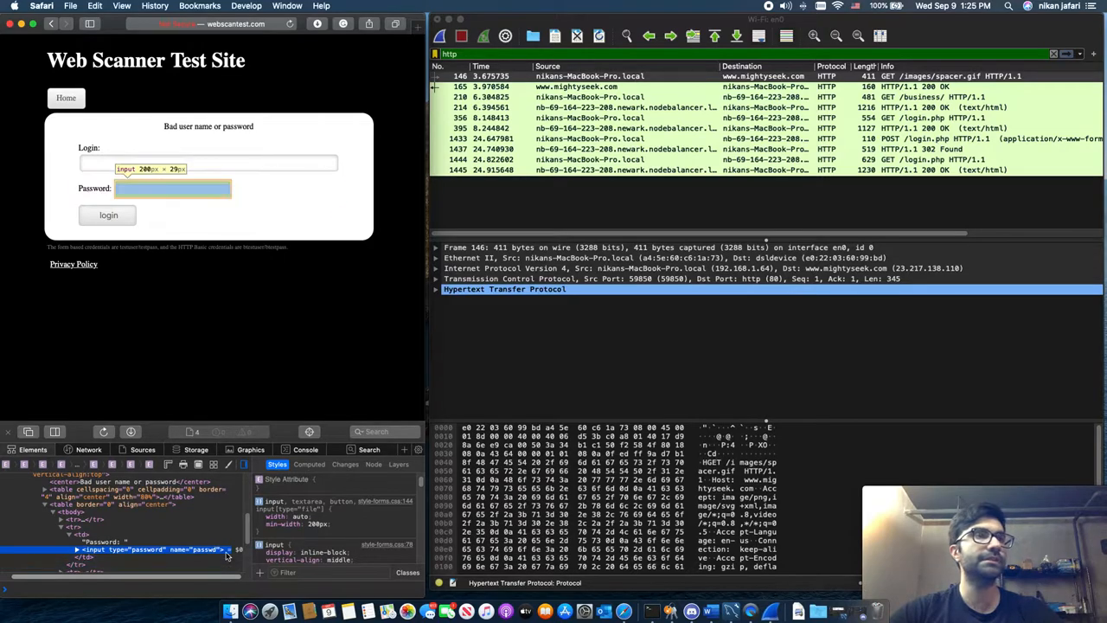
- Search the packet bytes of the http-filtered capture in Wireshark for the string passwd
{"action": "left_click", "coordinate": [828, 311]}
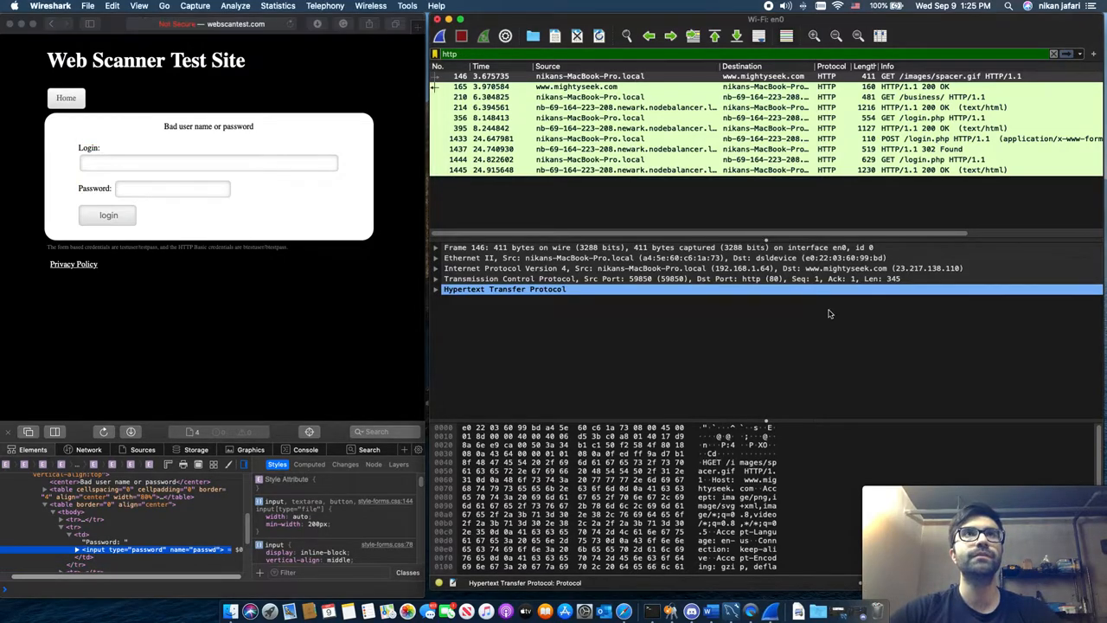
{"action": "left_click", "coordinate": [670, 107]}
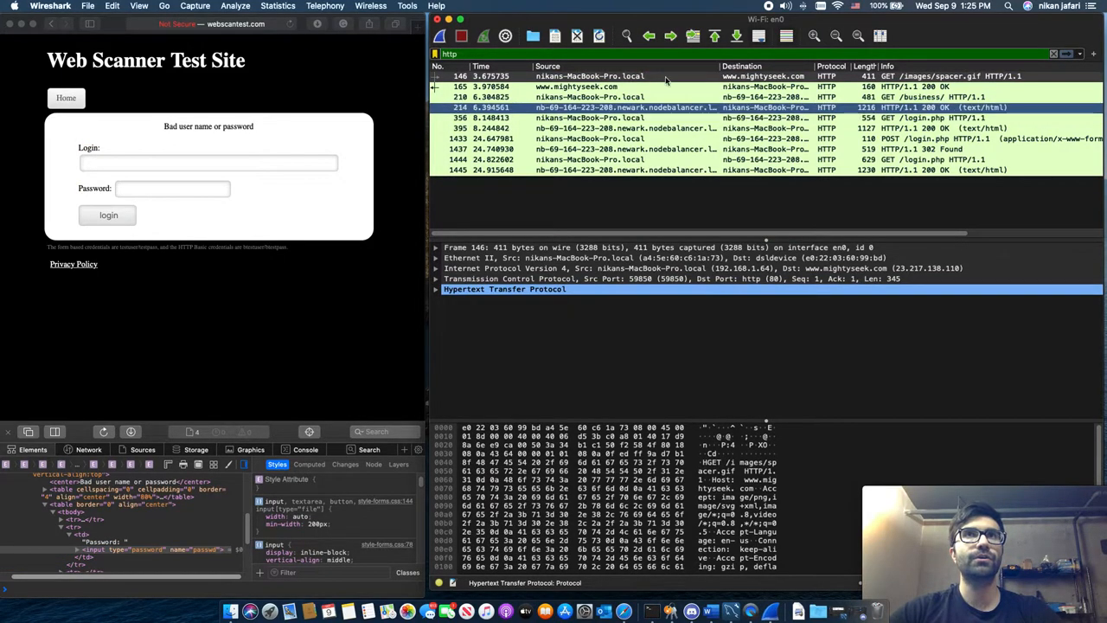
{"action": "left_click", "coordinate": [114, 6]}
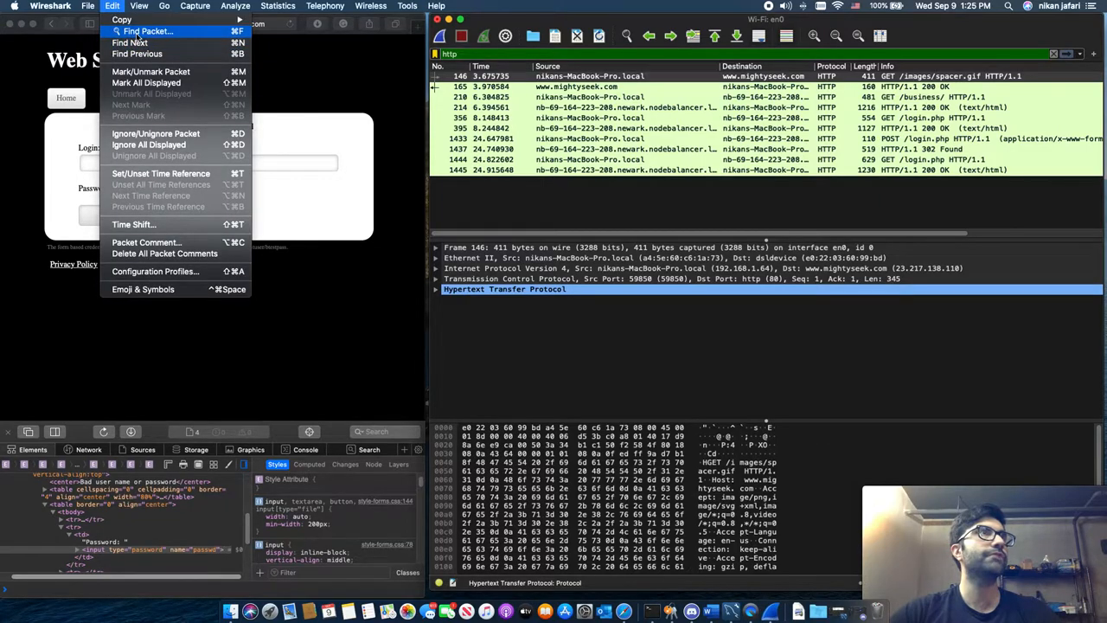
{"action": "left_click", "coordinate": [139, 32]}
{"action": "left_click", "coordinate": [485, 72]}
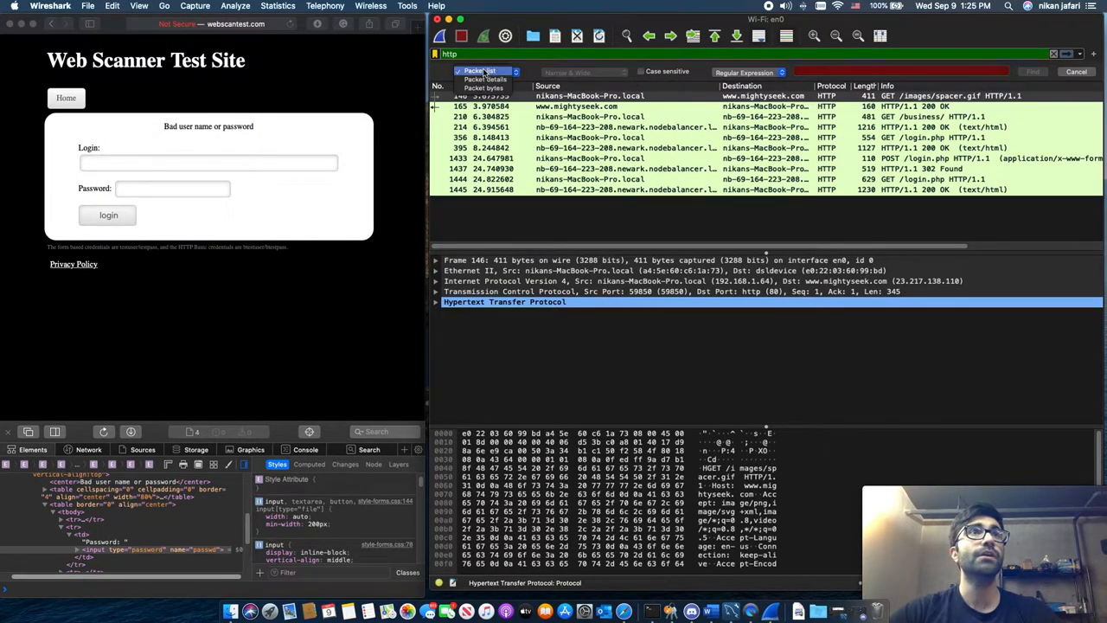
{"action": "left_click", "coordinate": [487, 88]}
{"action": "left_click", "coordinate": [726, 71]}
{"action": "left_click", "coordinate": [731, 63]}
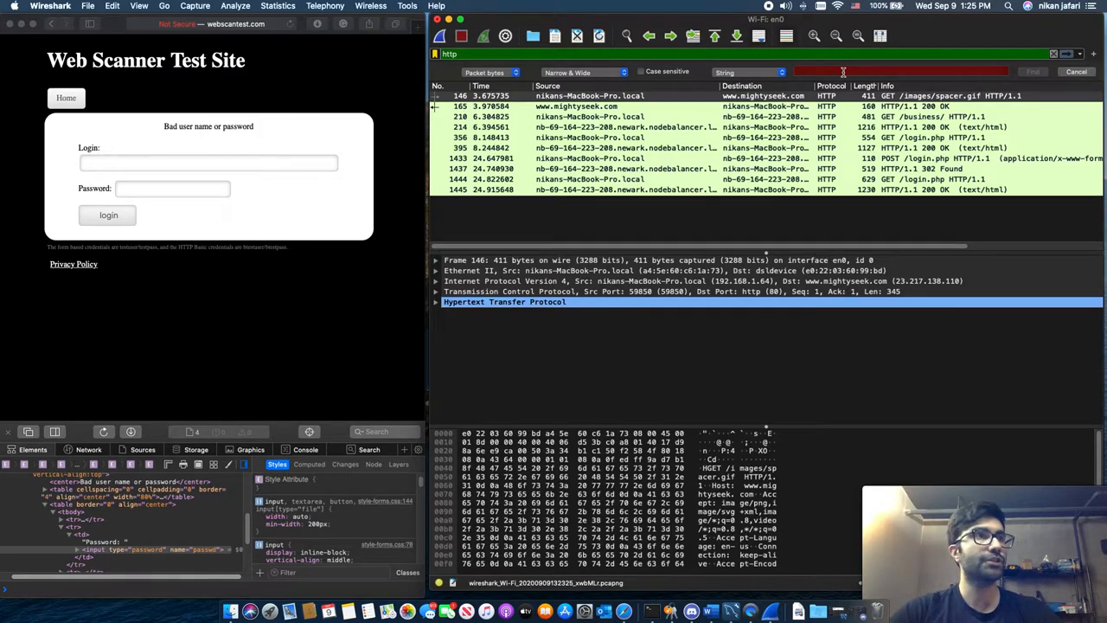
{"action": "type", "text": "passw"}
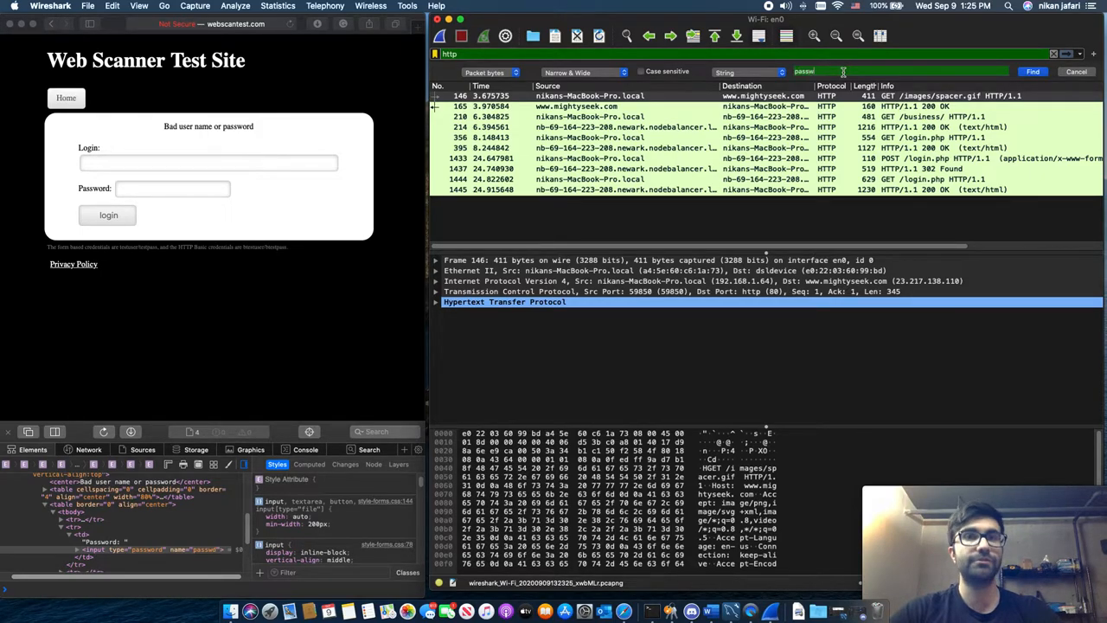
{"action": "type", "text": "d"}
{"action": "key", "text": "Return"}
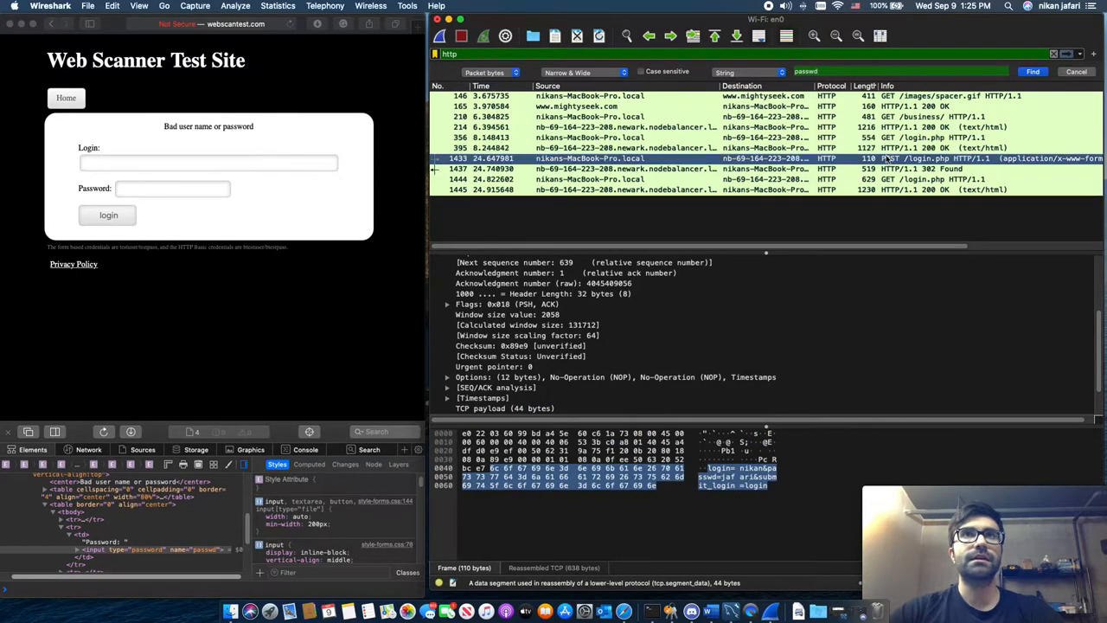
{"action": "left_click", "coordinate": [1031, 73]}
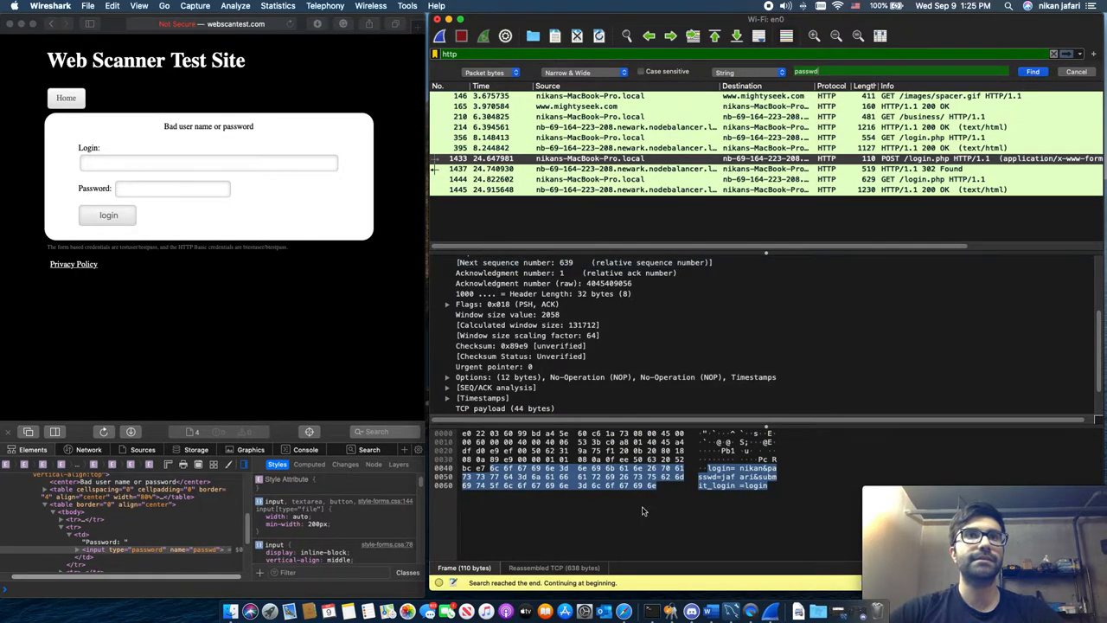
- Follow the HTTP stream of the POST /login.php packet
{"action": "left_click", "coordinate": [641, 272]}
{"action": "left_click", "coordinate": [649, 160]}
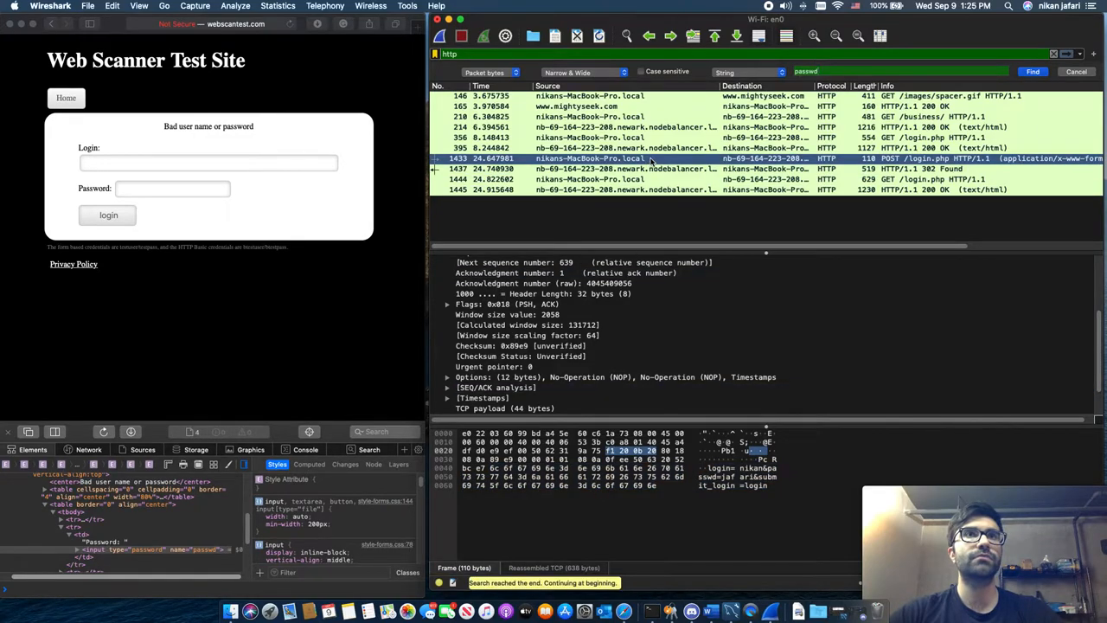
{"action": "right_click", "coordinate": [652, 162]}
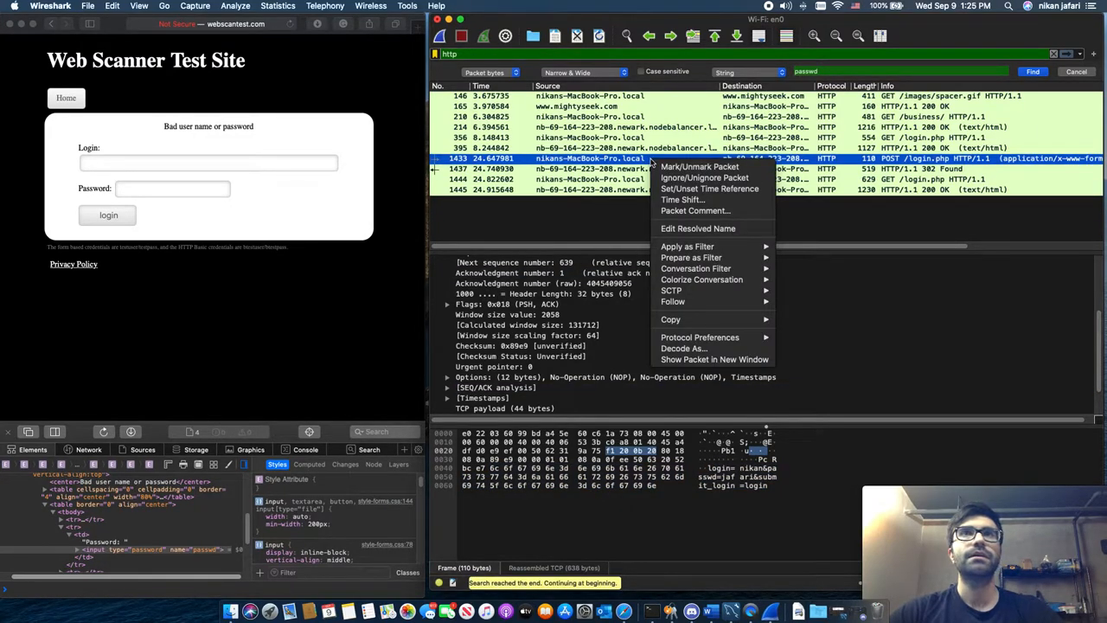
{"action": "mouse_move", "coordinate": [726, 322]}
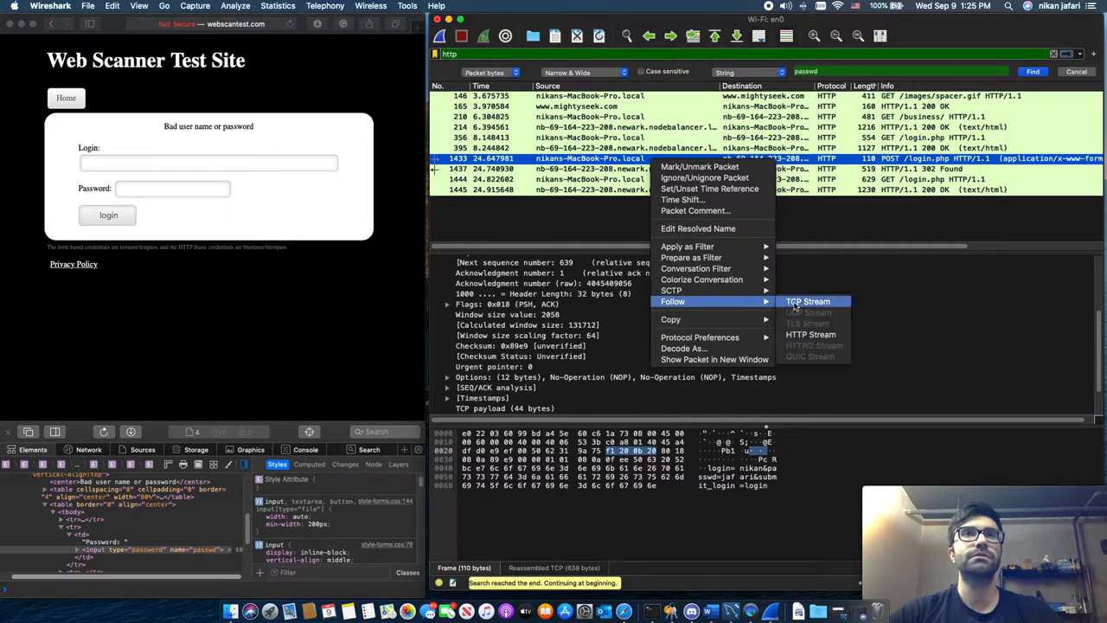
{"action": "left_click", "coordinate": [810, 335]}
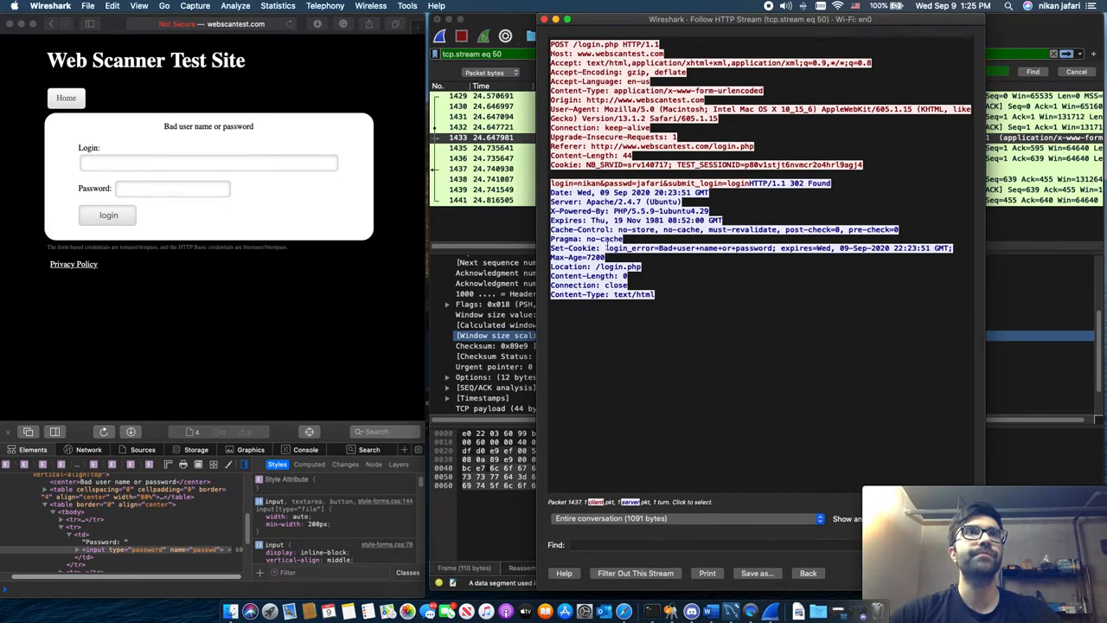
- Examine the login and passwd fields submitted in the HTTP stream, and return to the http-filtered packet list
{"action": "left_click_drag", "start_coordinate": [551, 183], "coordinate": [600, 184]}
{"action": "left_click", "coordinate": [566, 185]}
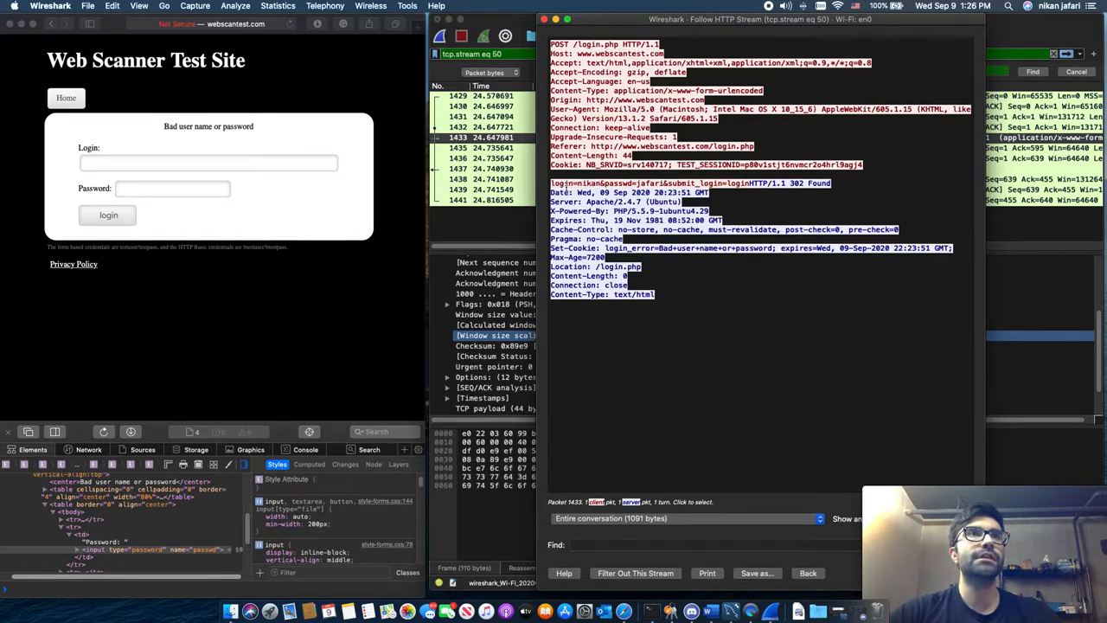
{"action": "left_click_drag", "start_coordinate": [638, 183], "coordinate": [663, 184]}
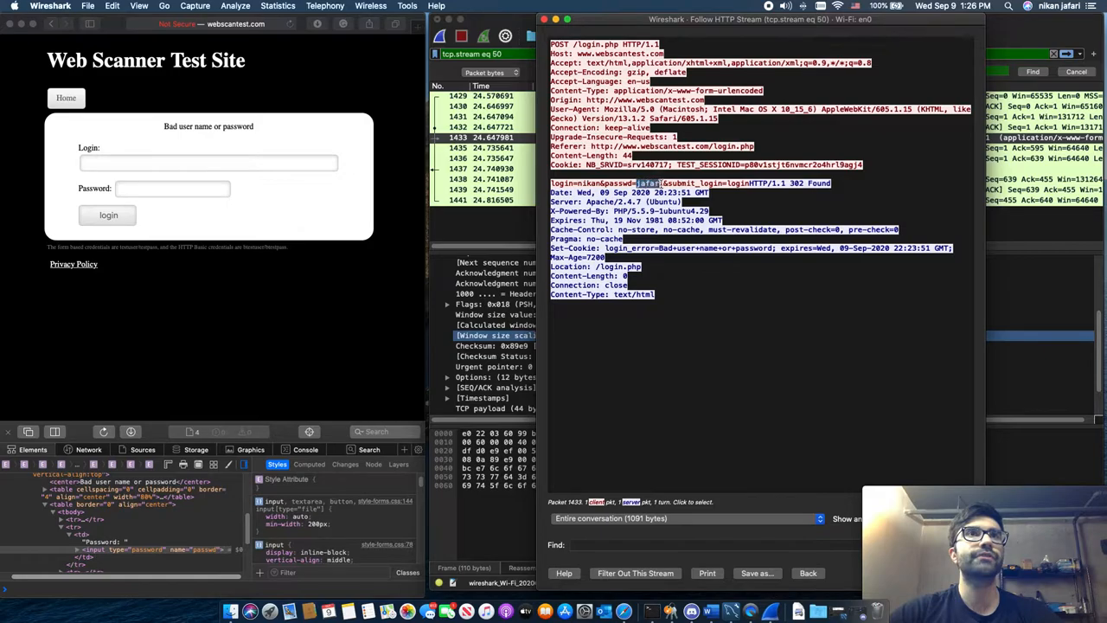
{"action": "left_click", "coordinate": [621, 184]}
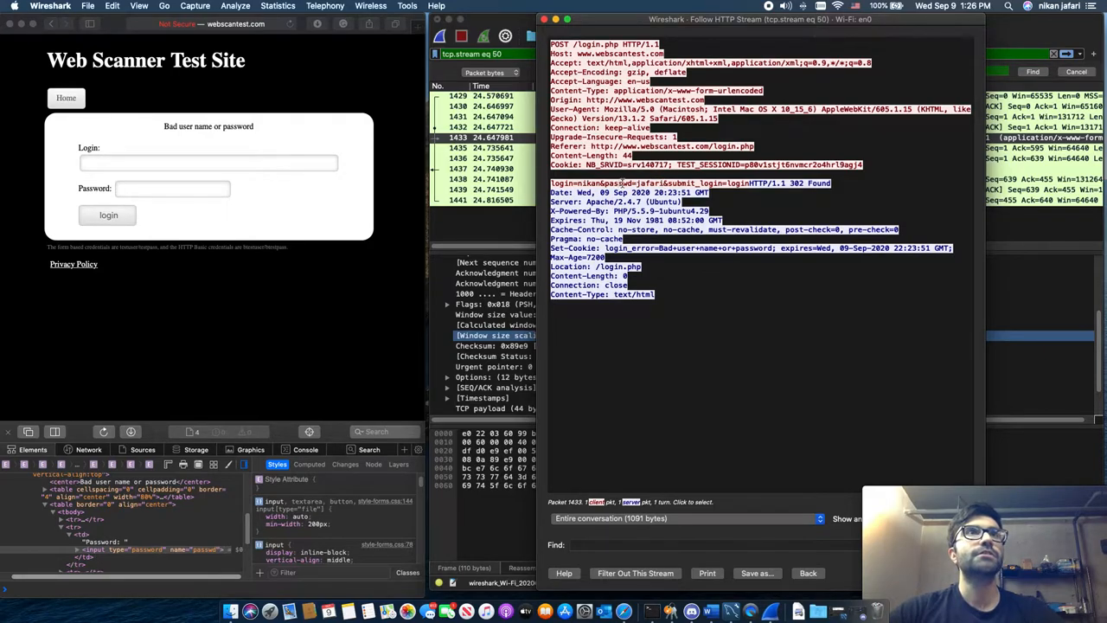
{"action": "left_click_drag", "start_coordinate": [605, 185], "coordinate": [620, 183]}
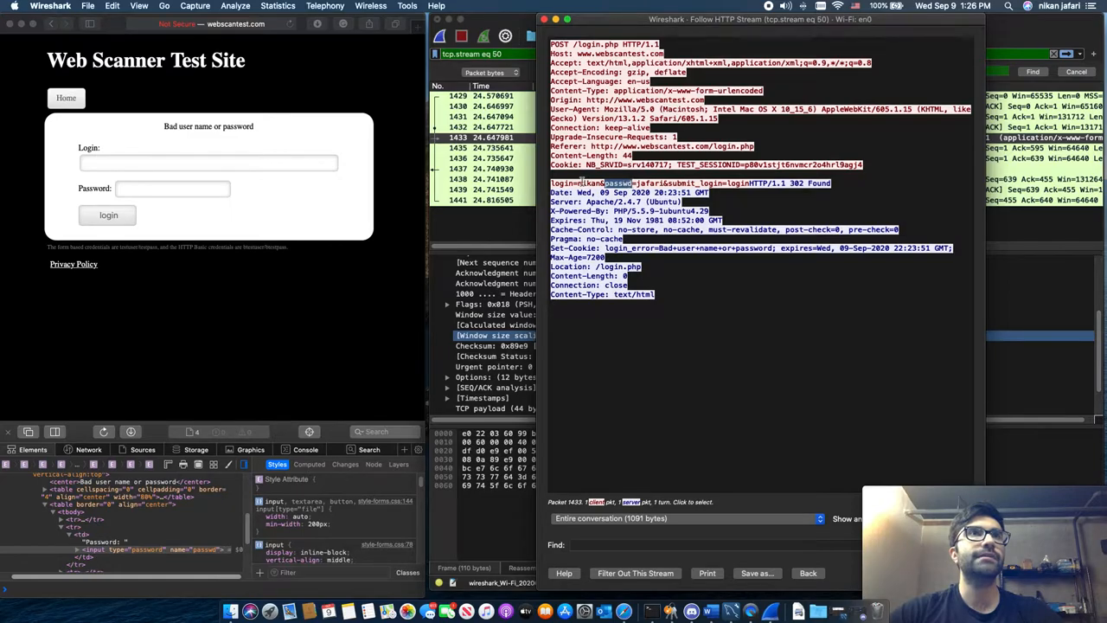
{"action": "left_click_drag", "start_coordinate": [575, 184], "coordinate": [550, 183]}
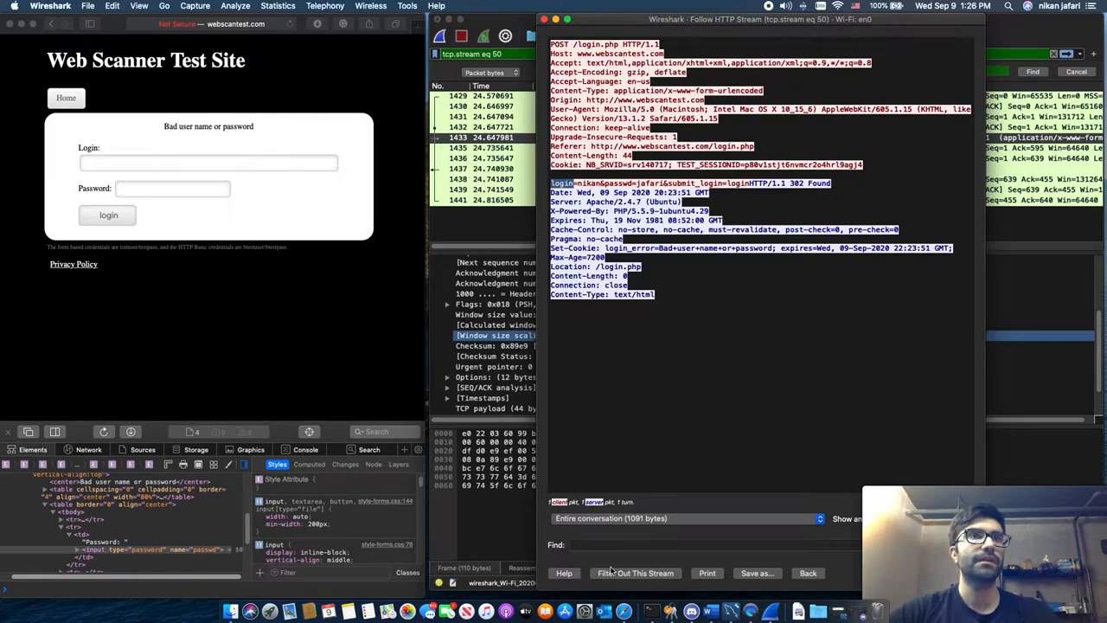
{"action": "left_click", "coordinate": [805, 571]}
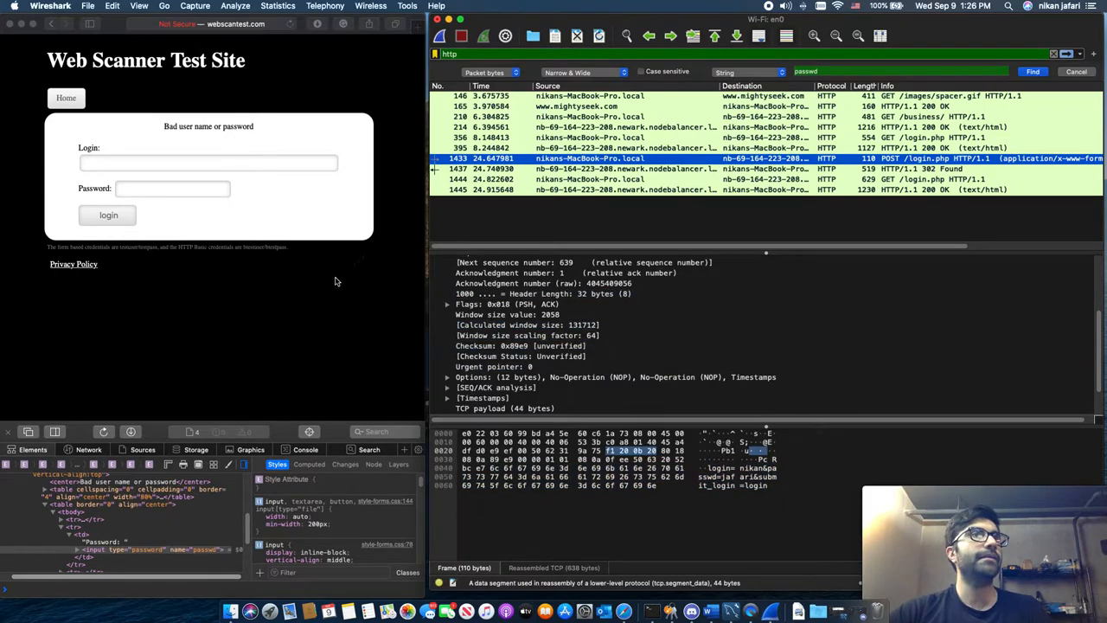
- Close Safari's Web Inspector and go back to the Google results for http website tests
{"action": "left_click", "coordinate": [8, 431]}
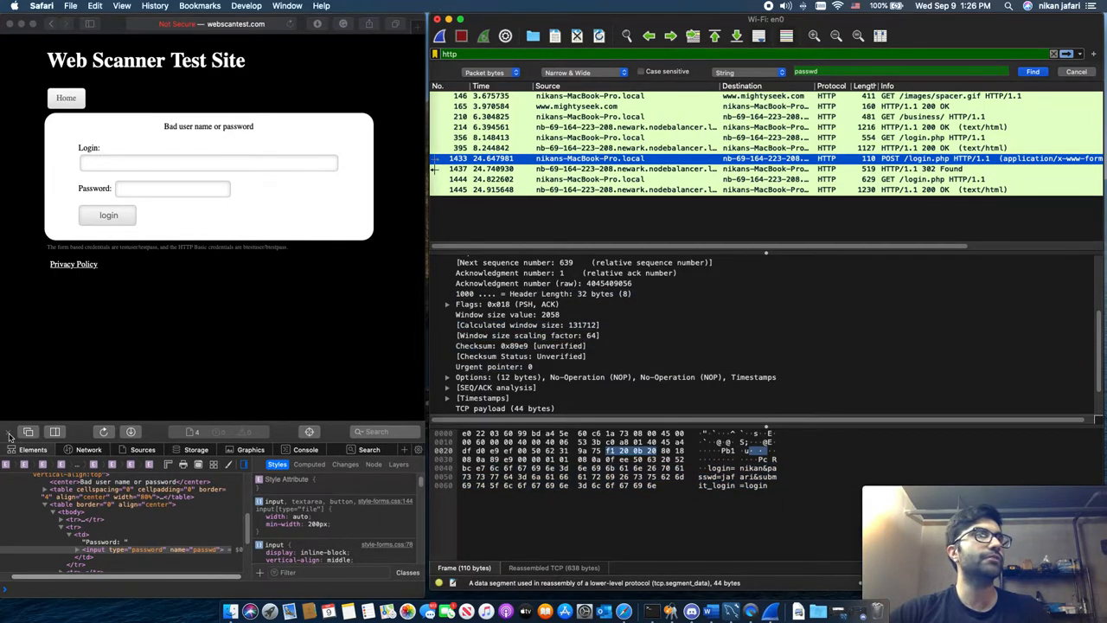
{"action": "left_click", "coordinate": [8, 431]}
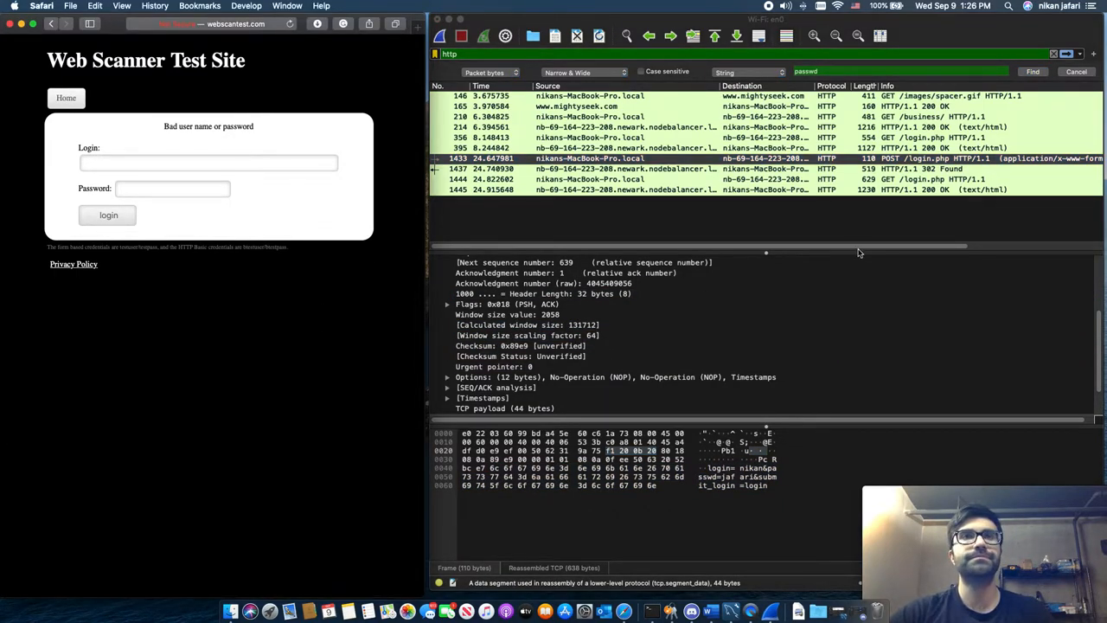
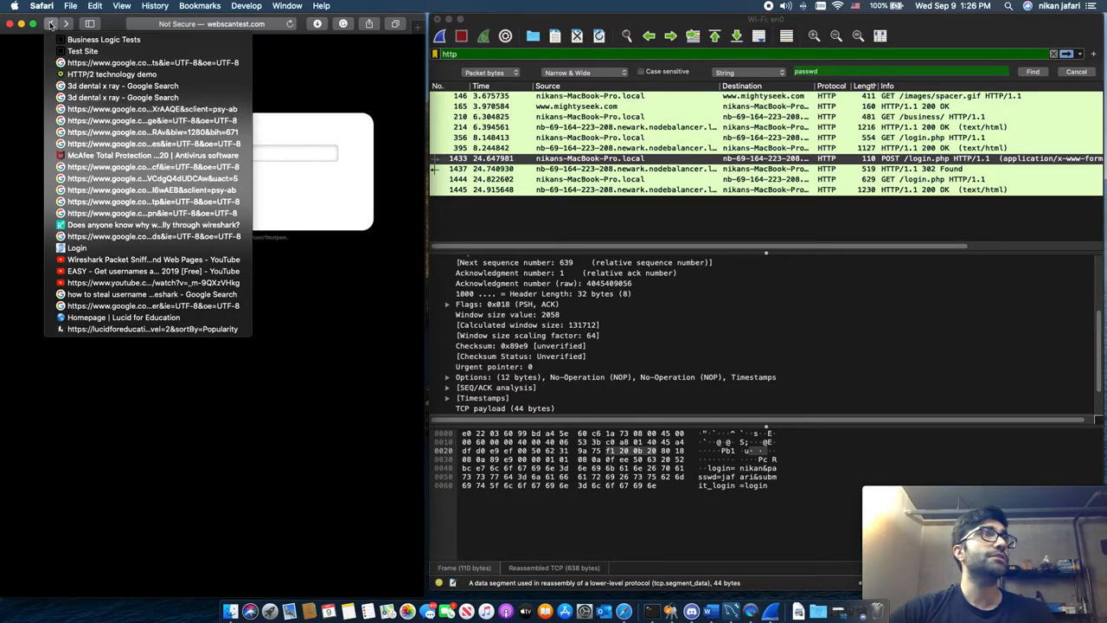
{"action": "left_click", "coordinate": [84, 51]}
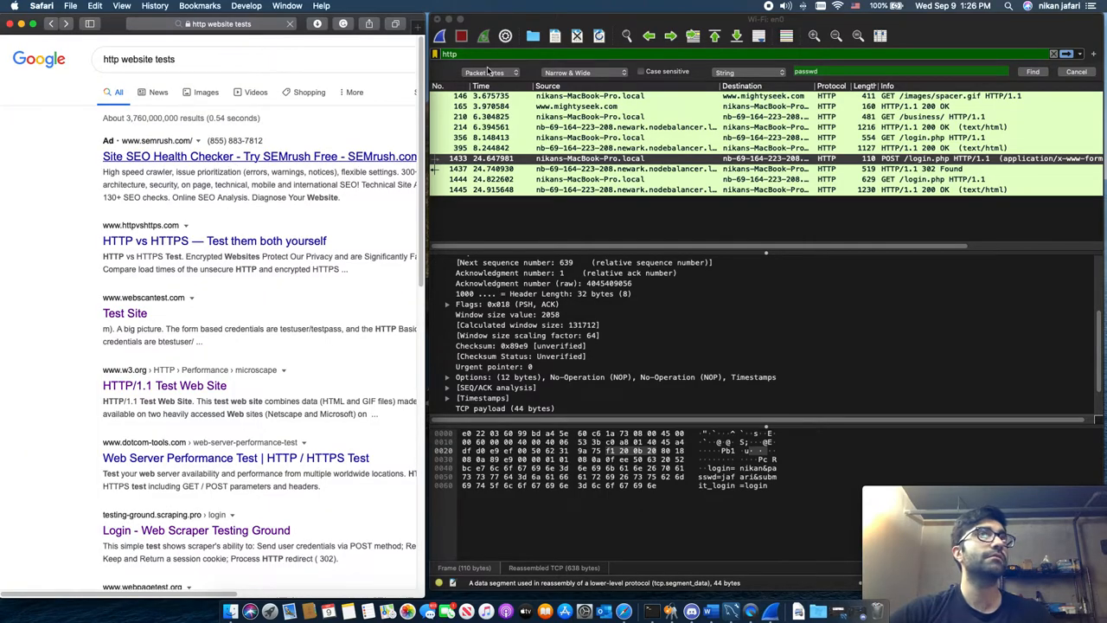
- Close the current capture in Wireshark and start a new one on Wi-Fi: en0
{"action": "left_click", "coordinate": [577, 36]}
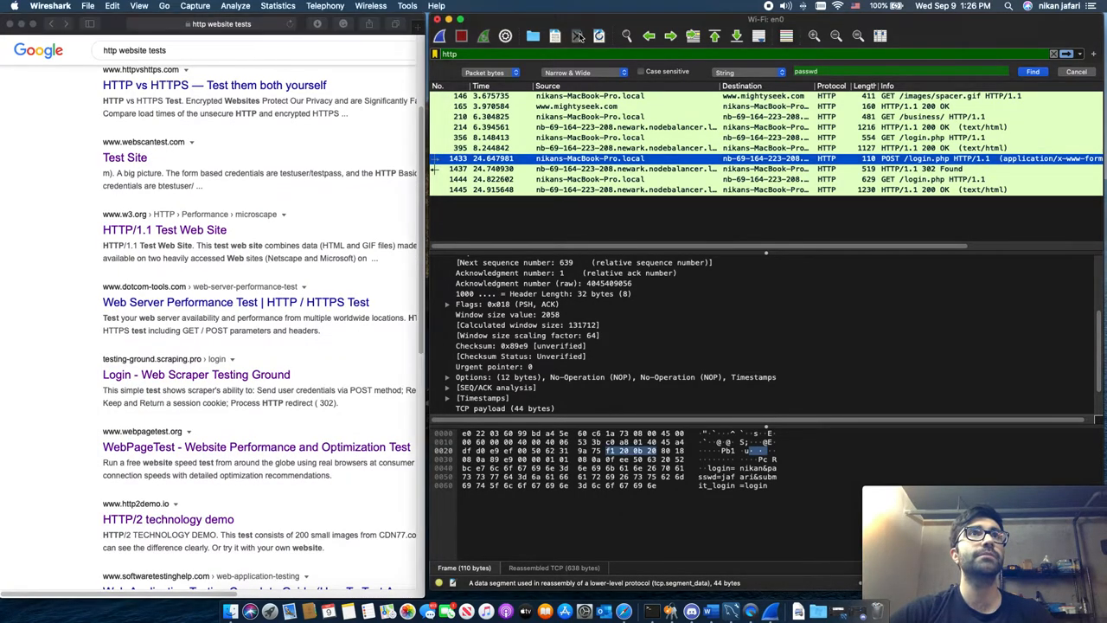
{"action": "left_click", "coordinate": [557, 301]}
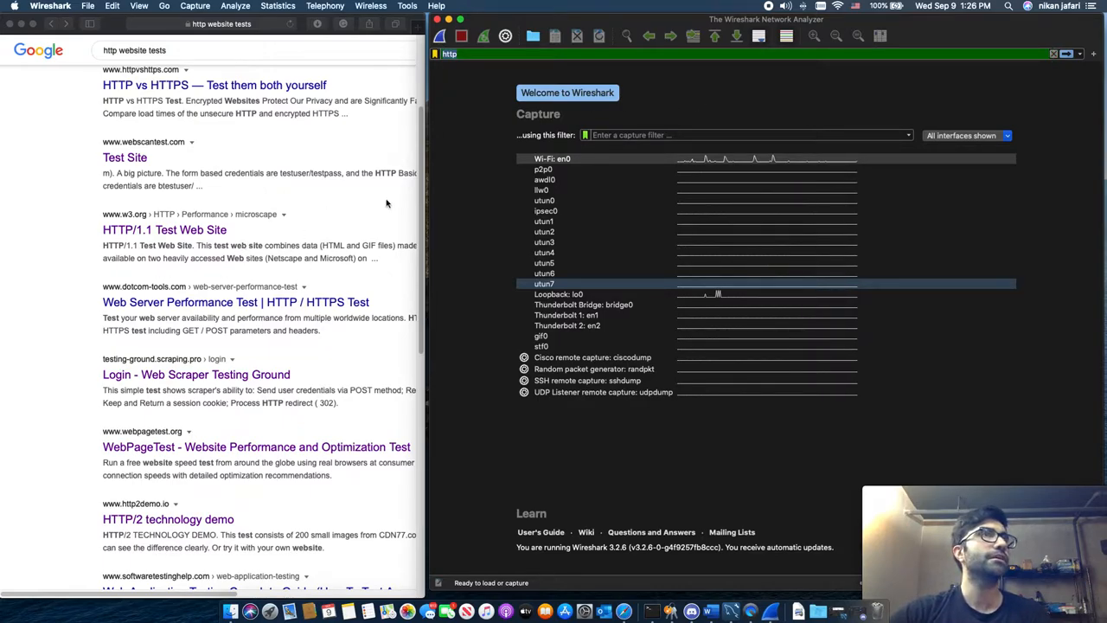
{"action": "left_click", "coordinate": [439, 37]}
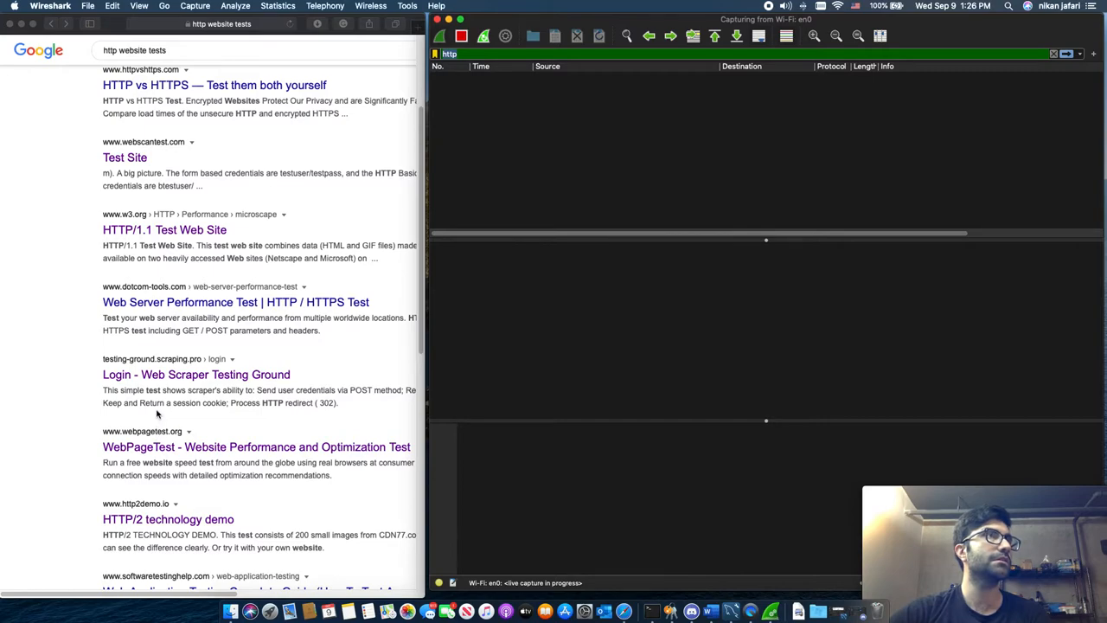
- Open the 0.5MB HTTP/1 sample file from the HTTP/2 technology demo site in Safari and reload the image
{"action": "scroll", "coordinate": [158, 414], "scroll_direction": "down", "scroll_amount": 1}
{"action": "left_click", "coordinate": [147, 503]}
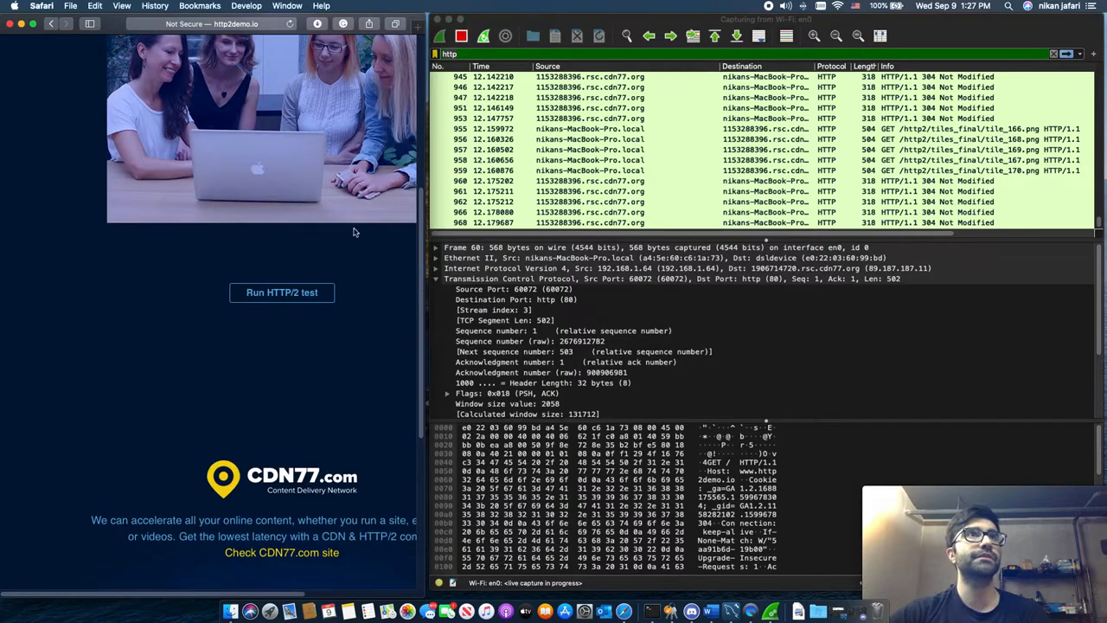
{"action": "scroll", "coordinate": [282, 337], "scroll_direction": "down", "scroll_amount": 3}
{"action": "scroll", "coordinate": [295, 374], "scroll_direction": "down", "scroll_amount": 6}
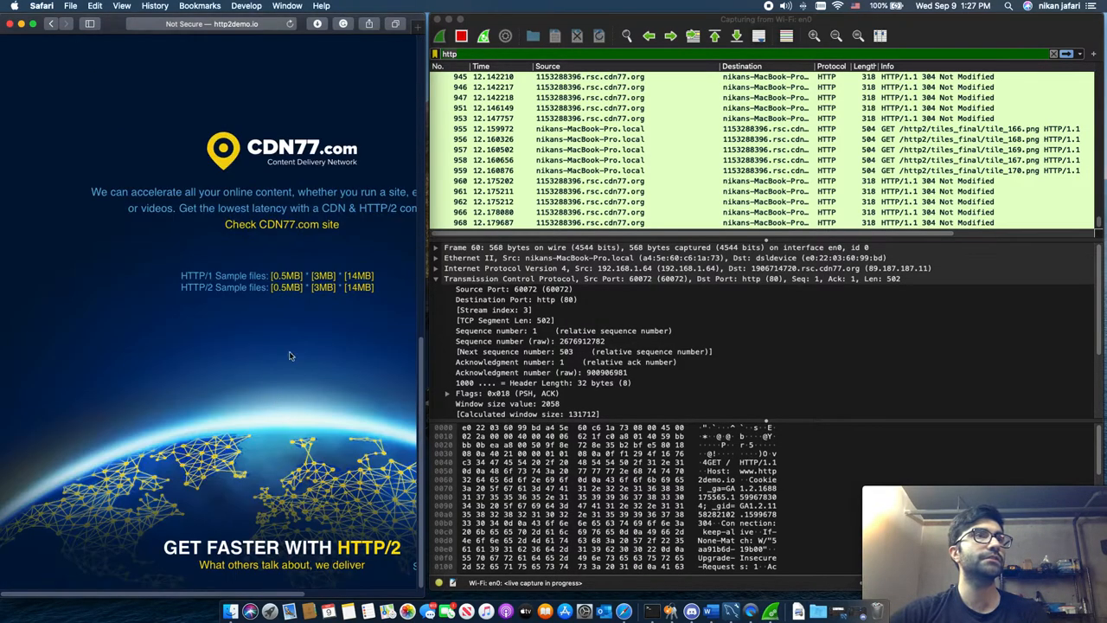
{"action": "left_click", "coordinate": [292, 276]}
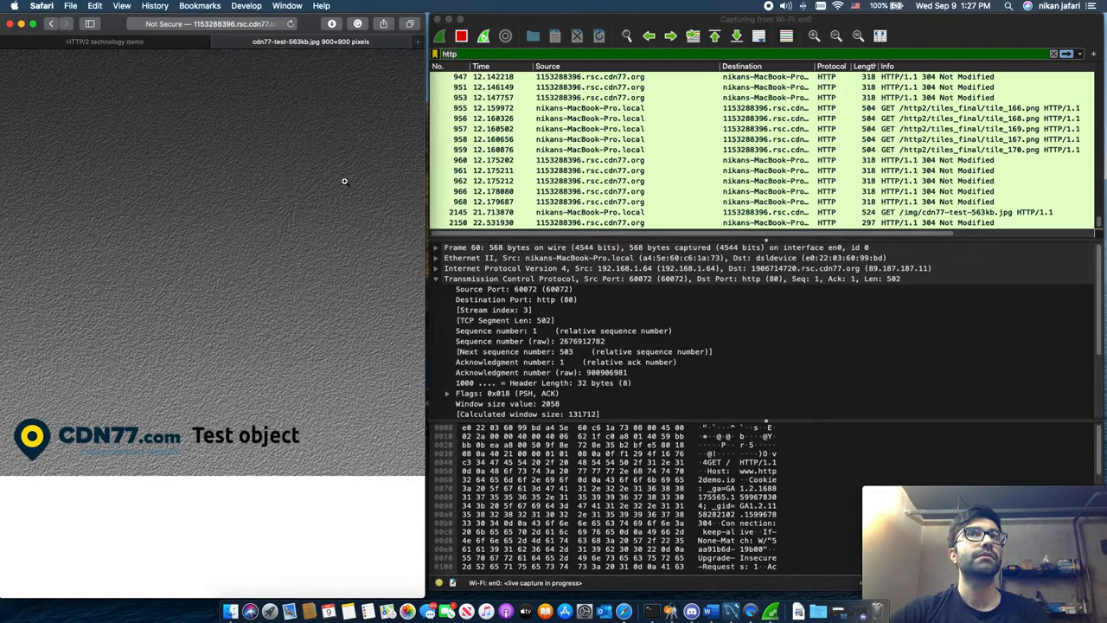
{"action": "left_click", "coordinate": [291, 24]}
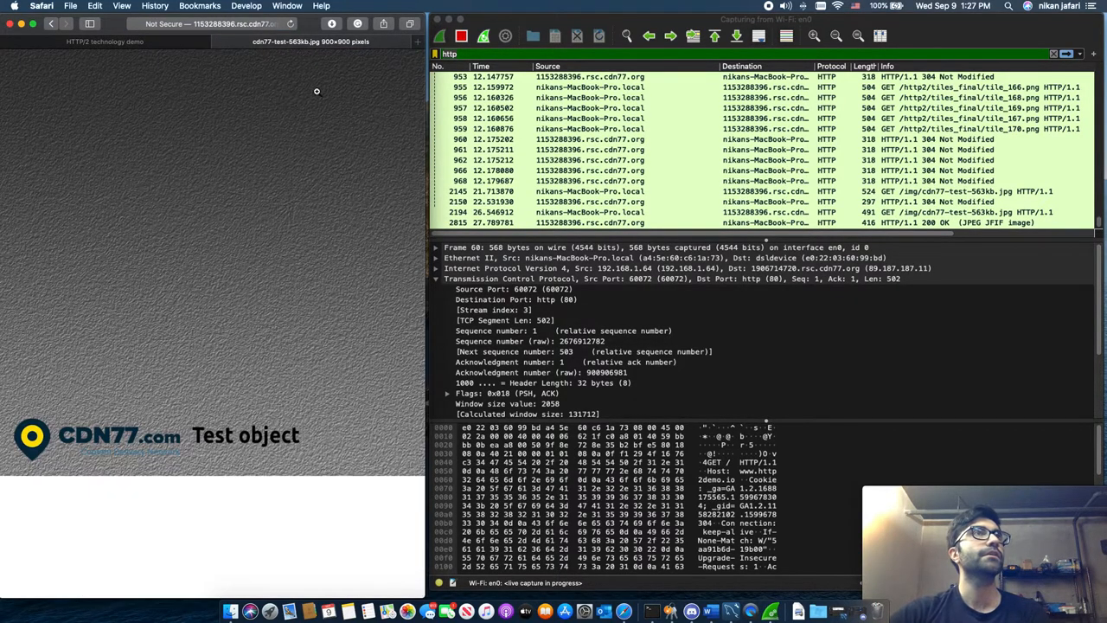
- Stop the Wi-Fi capture in Wireshark and look through the HTTP packets captured from the demo site
{"action": "left_click", "coordinate": [461, 35]}
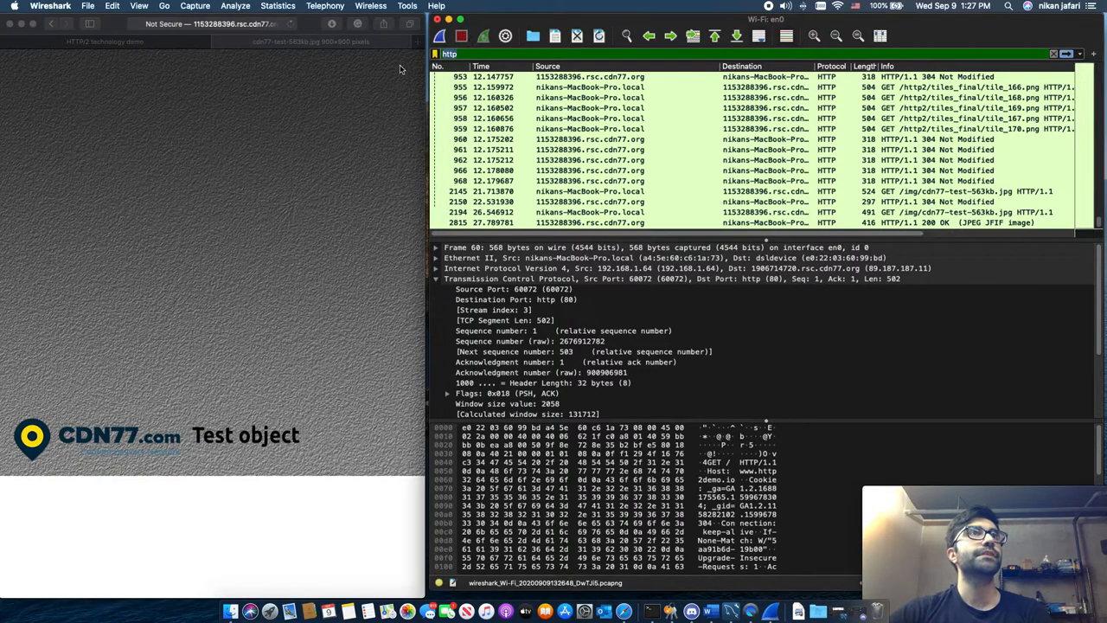
{"action": "left_click", "coordinate": [147, 43]}
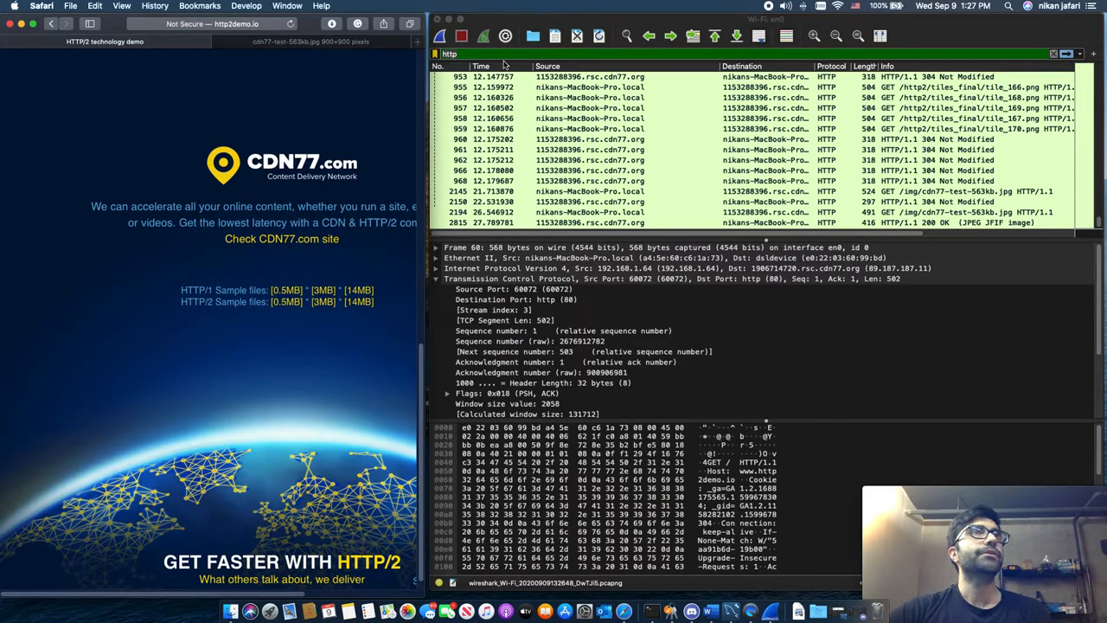
{"action": "left_click", "coordinate": [533, 54]}
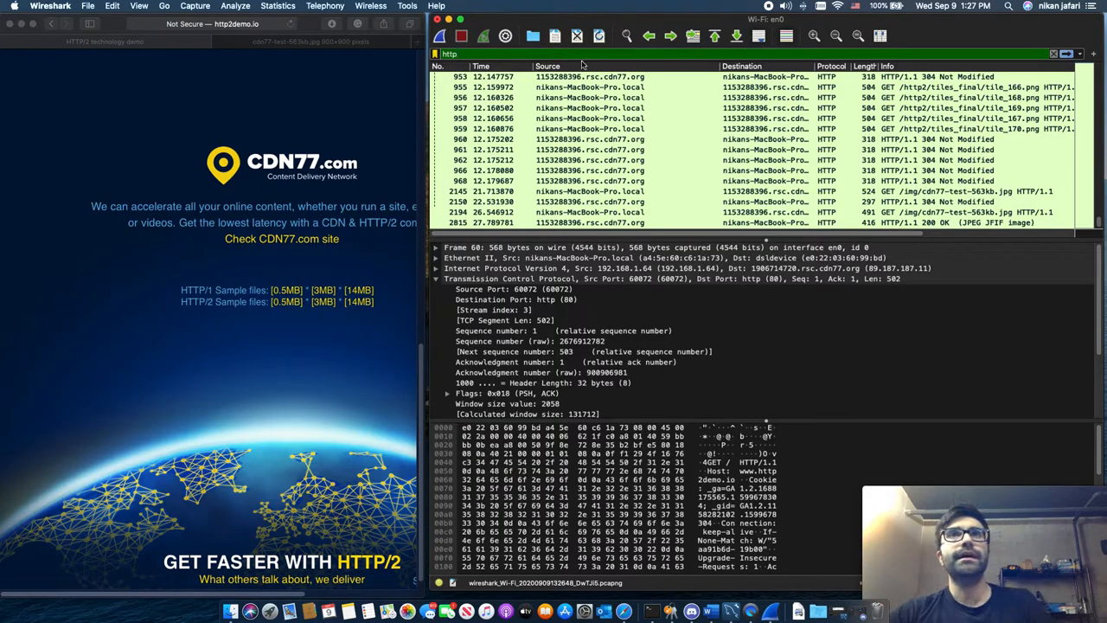
{"action": "scroll", "coordinate": [638, 147], "scroll_direction": "up", "scroll_amount": 5}
{"action": "scroll", "coordinate": [639, 149], "scroll_direction": "up", "scroll_amount": 5}
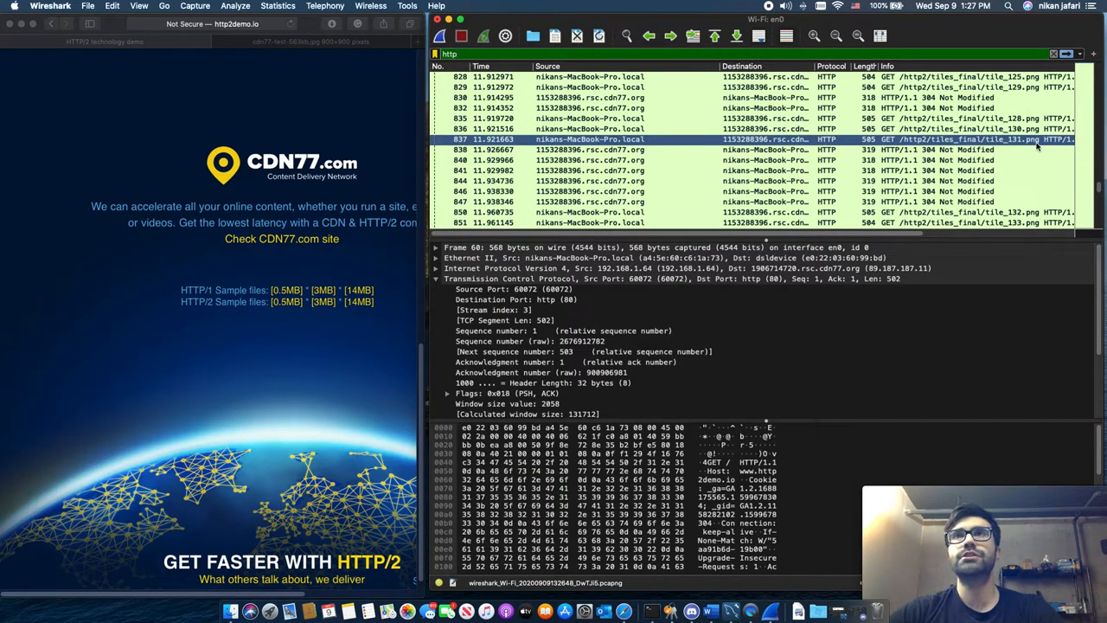
{"action": "scroll", "coordinate": [829, 143], "scroll_direction": "down", "scroll_amount": 4}
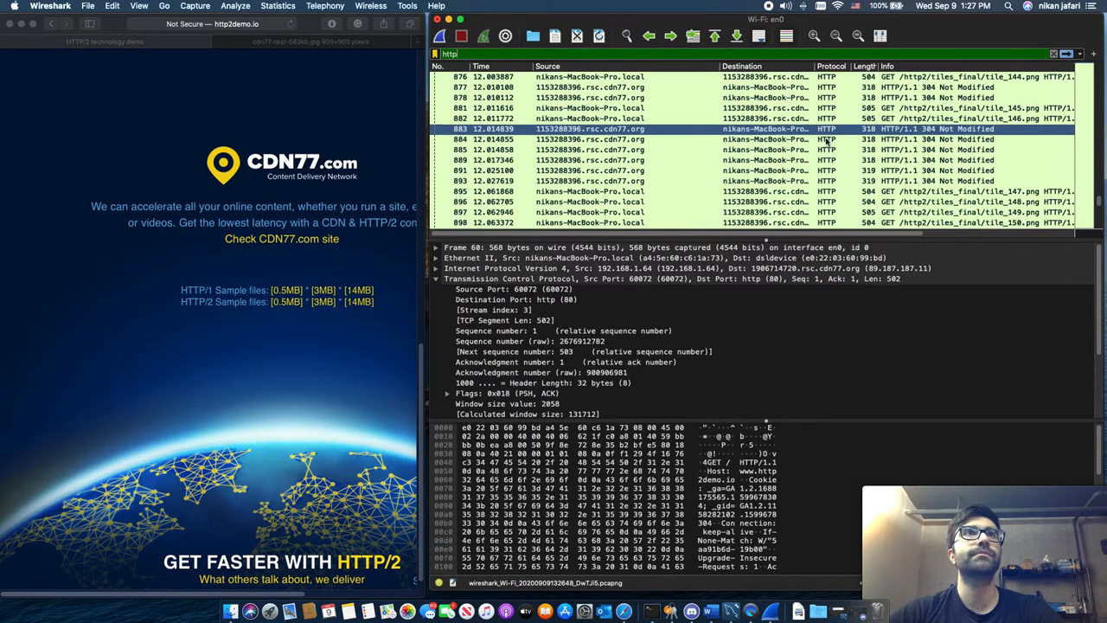
{"action": "scroll", "coordinate": [753, 139], "scroll_direction": "down", "scroll_amount": 10}
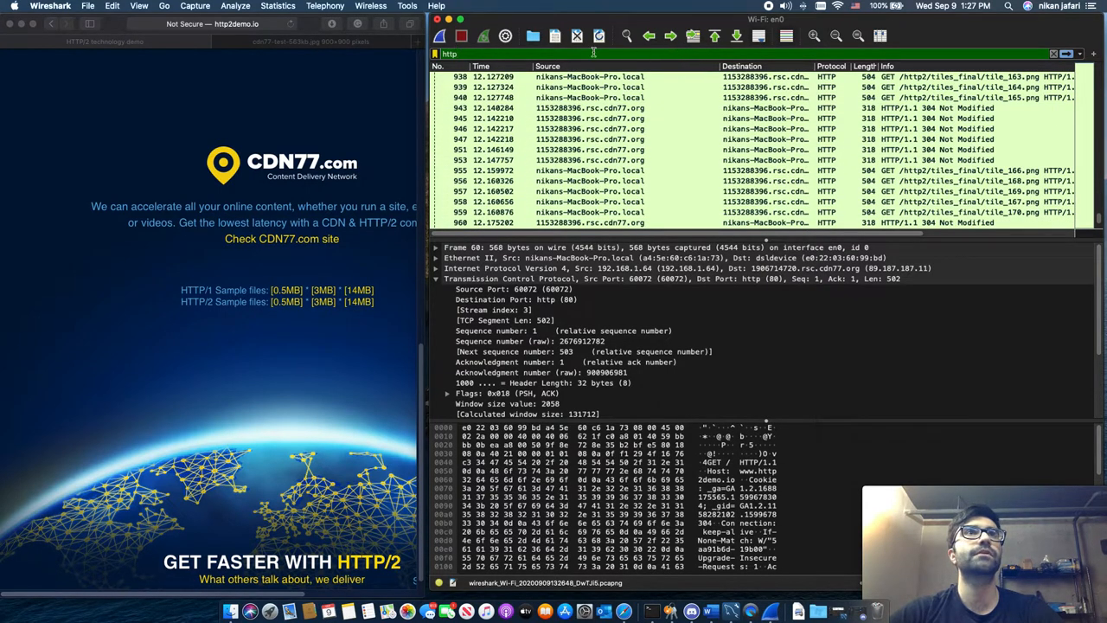
{"action": "key", "text": "BackSpace"}
{"action": "key", "text": "BackSpace"}
{"action": "key", "text": "BackSpace"}
{"action": "key", "text": "BackSpace"}
{"action": "type", "text": "www."}
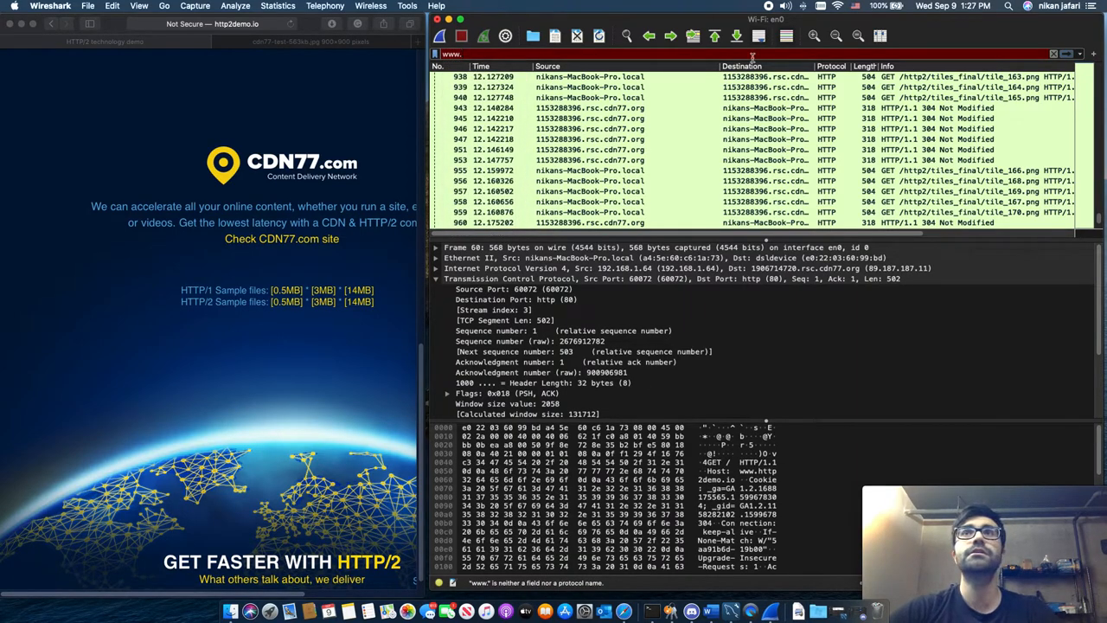
{"action": "left_click", "coordinate": [1054, 53]}
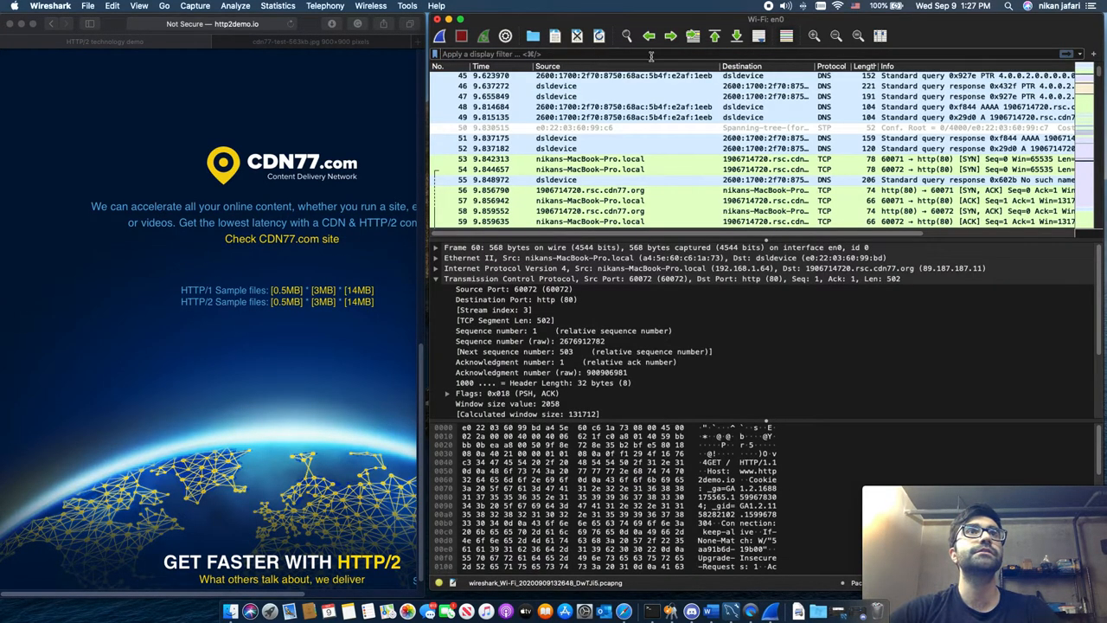
{"action": "type", "text": "www."}
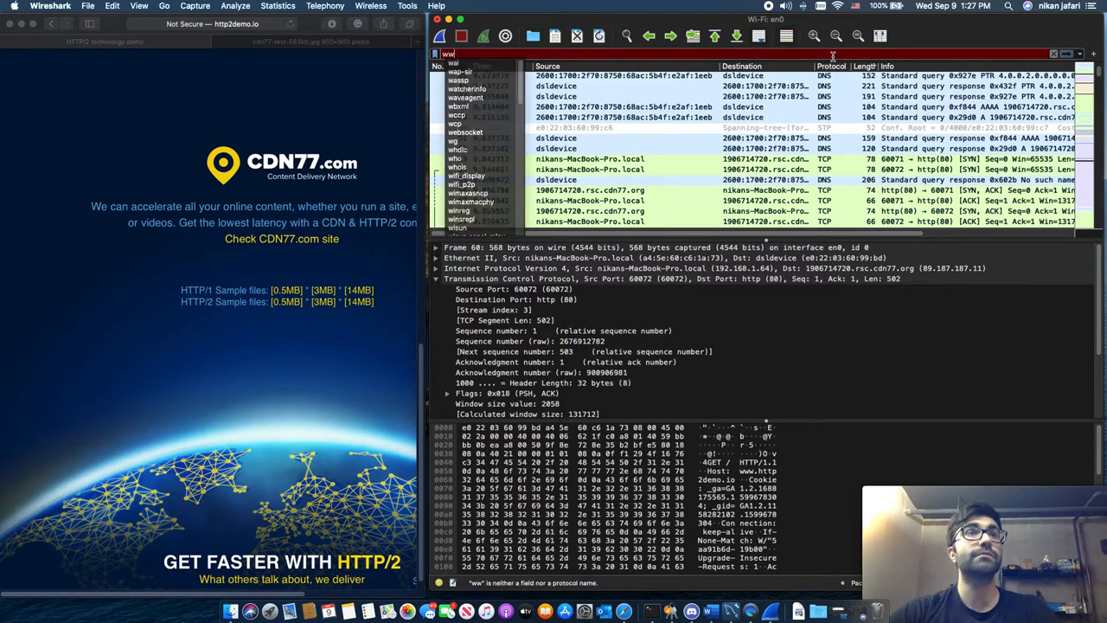
{"action": "key", "text": "BackSpace"}
{"action": "key", "text": "BackSpace"}
{"action": "key", "text": "BackSpace"}
{"action": "key", "text": "BackSpace"}
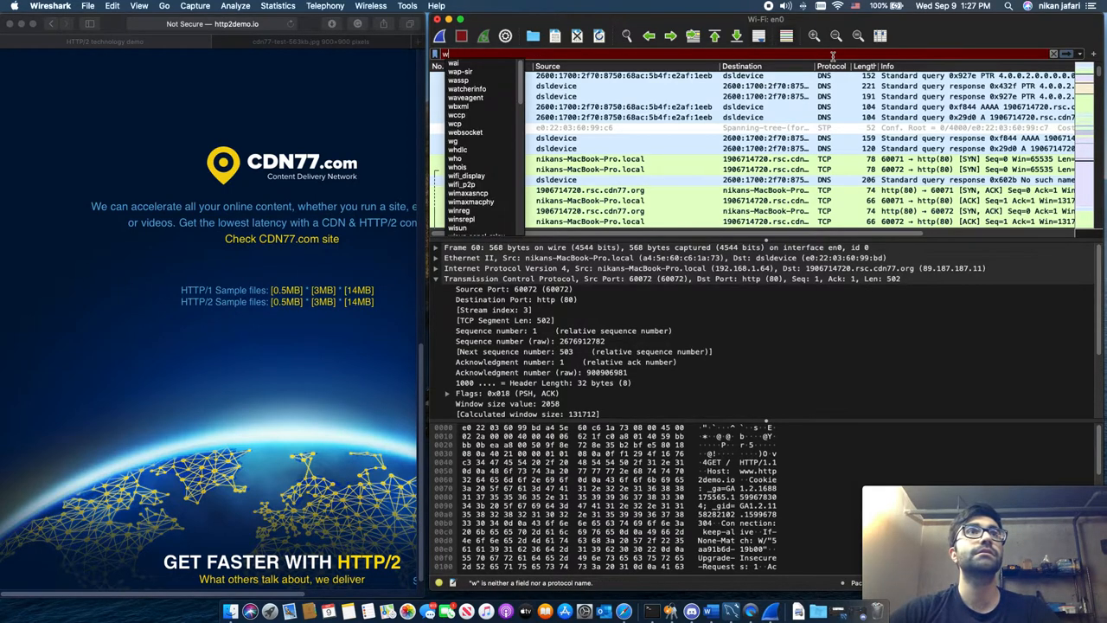
{"action": "key", "text": "super+f"}
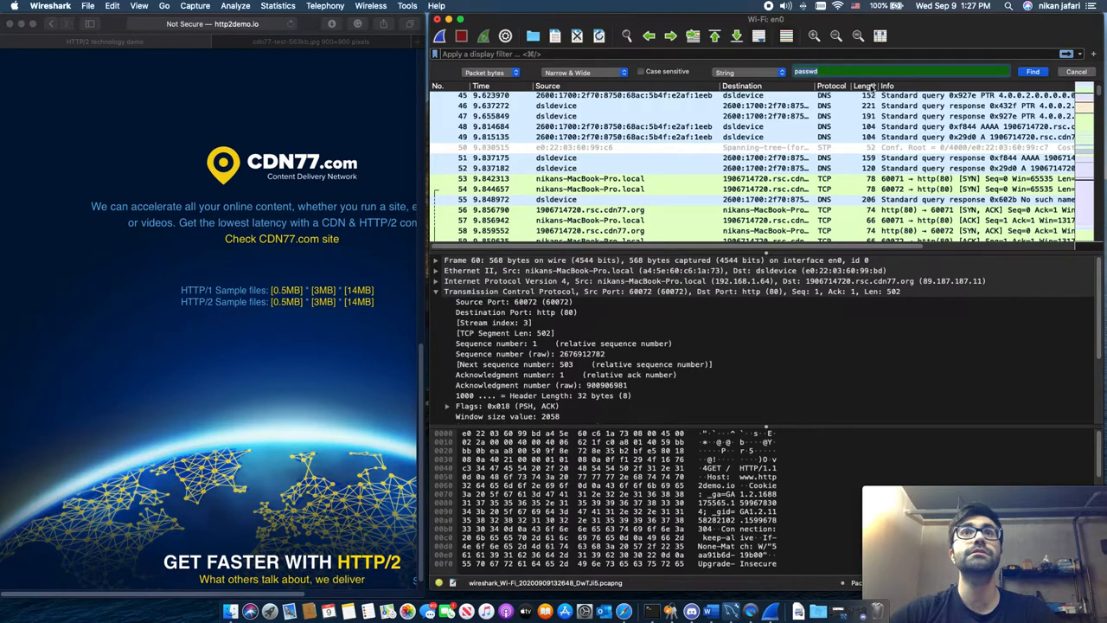
{"action": "type", "text": "www"}
{"action": "key", "text": "Return"}
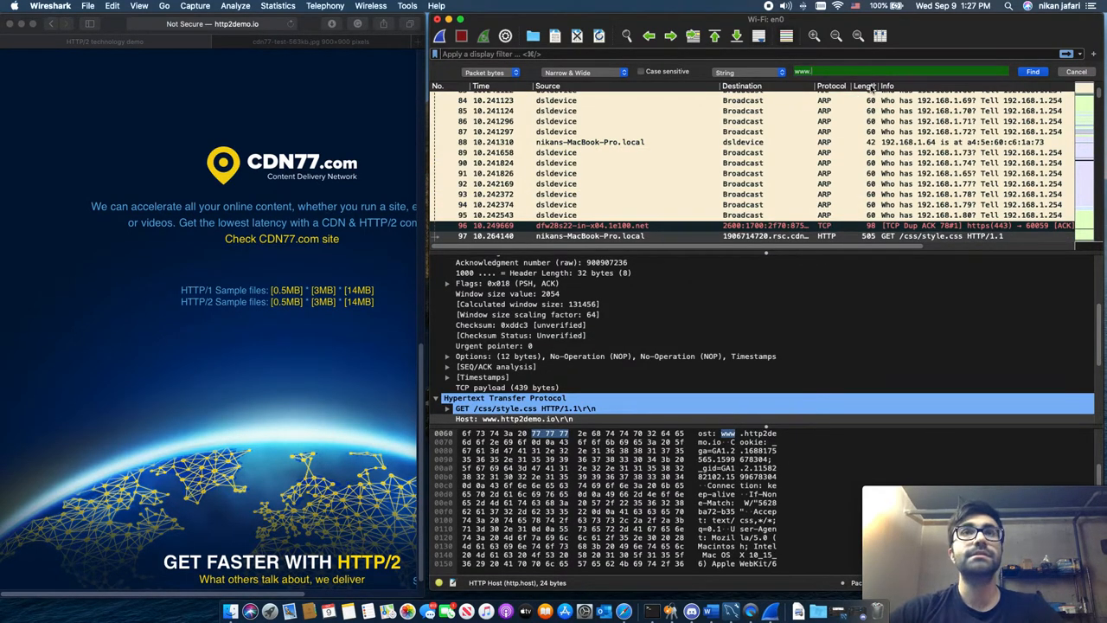
{"action": "key", "text": "Return"}
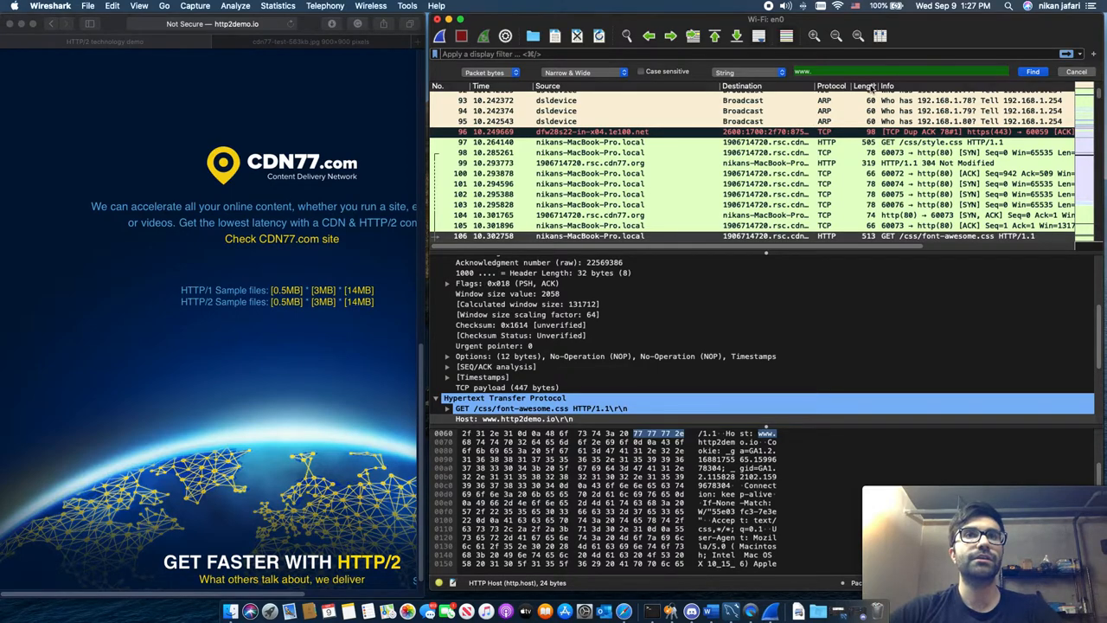
{"action": "left_click", "coordinate": [764, 441]}
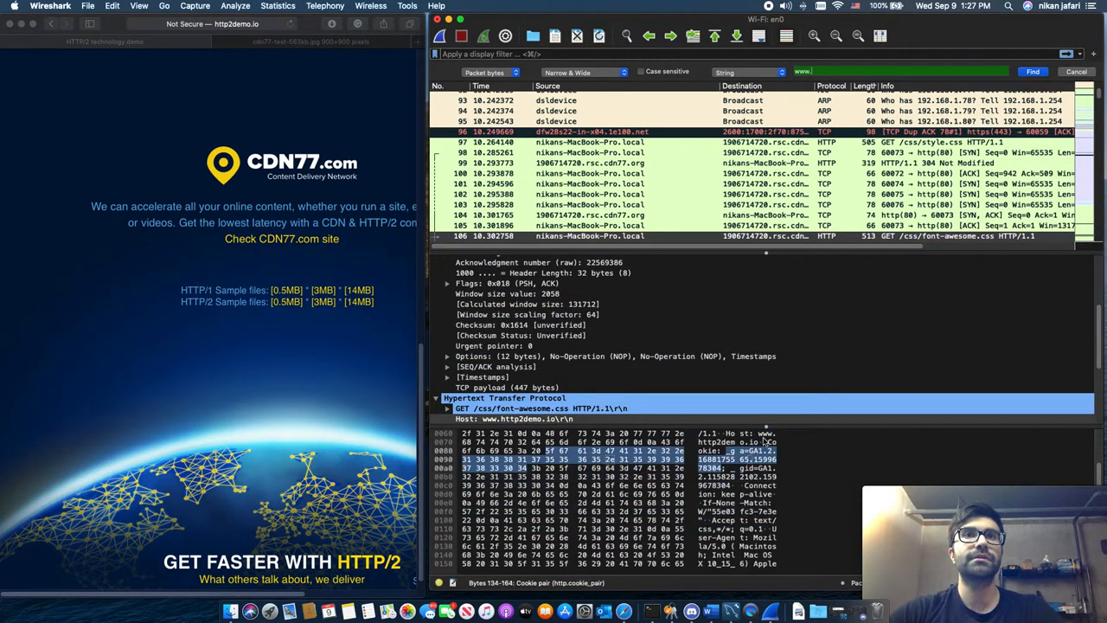
{"action": "left_click", "coordinate": [777, 434]}
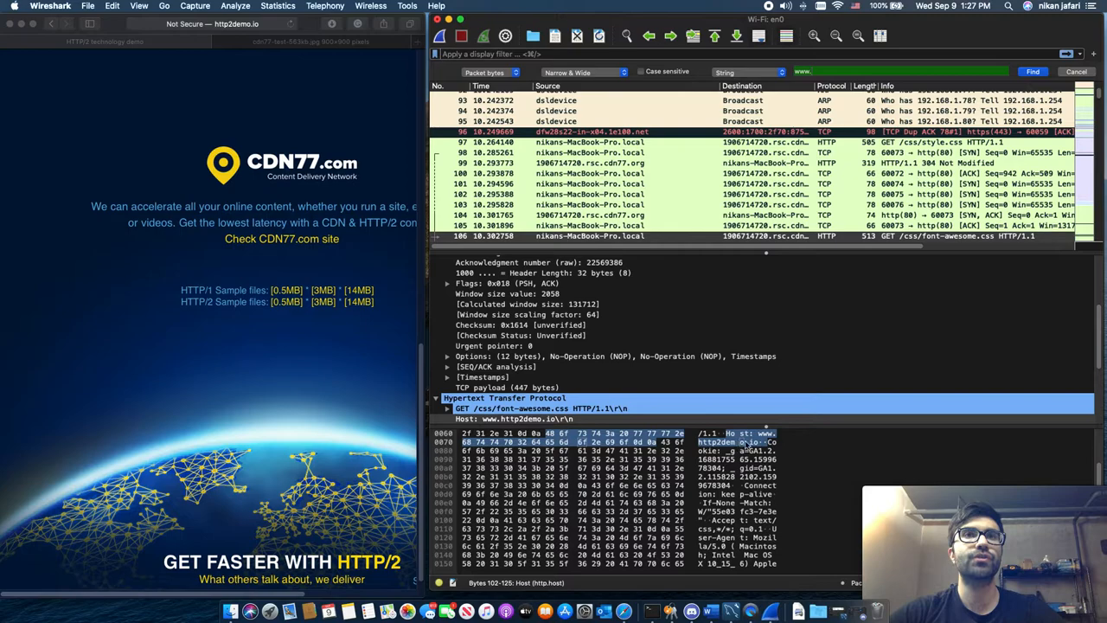
{"action": "scroll", "coordinate": [762, 173], "scroll_direction": "down", "scroll_amount": 4}
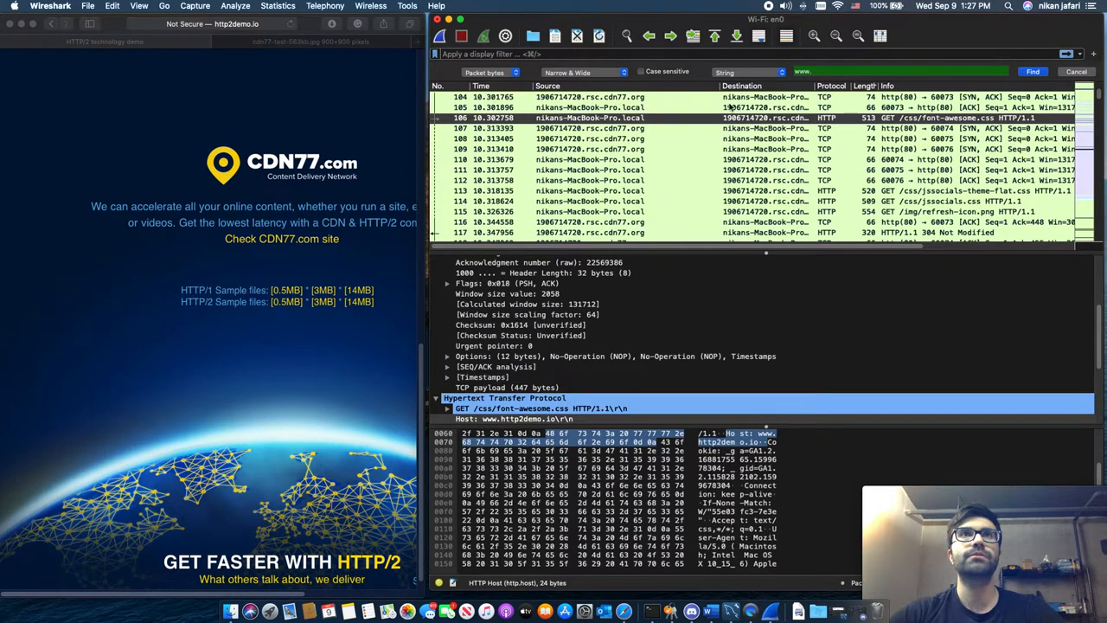
{"action": "left_click", "coordinate": [1031, 74]}
{"action": "left_click", "coordinate": [1031, 74]}
{"action": "left_click", "coordinate": [1031, 74]}
{"action": "left_click", "coordinate": [1032, 74]}
{"action": "left_click", "coordinate": [1031, 74]}
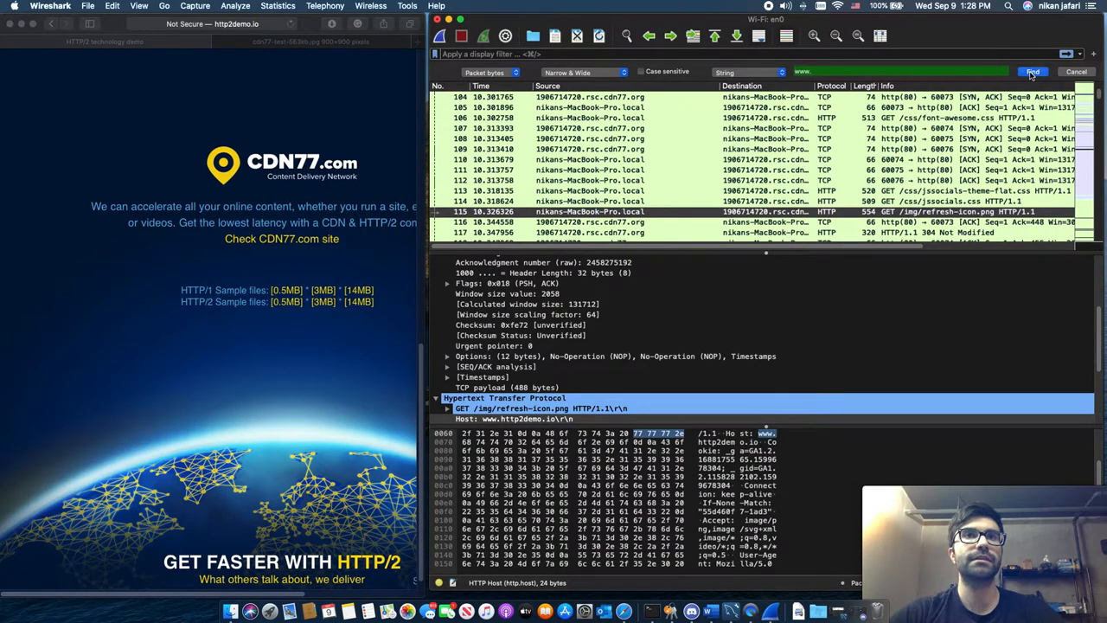
{"action": "left_click", "coordinate": [1032, 74]}
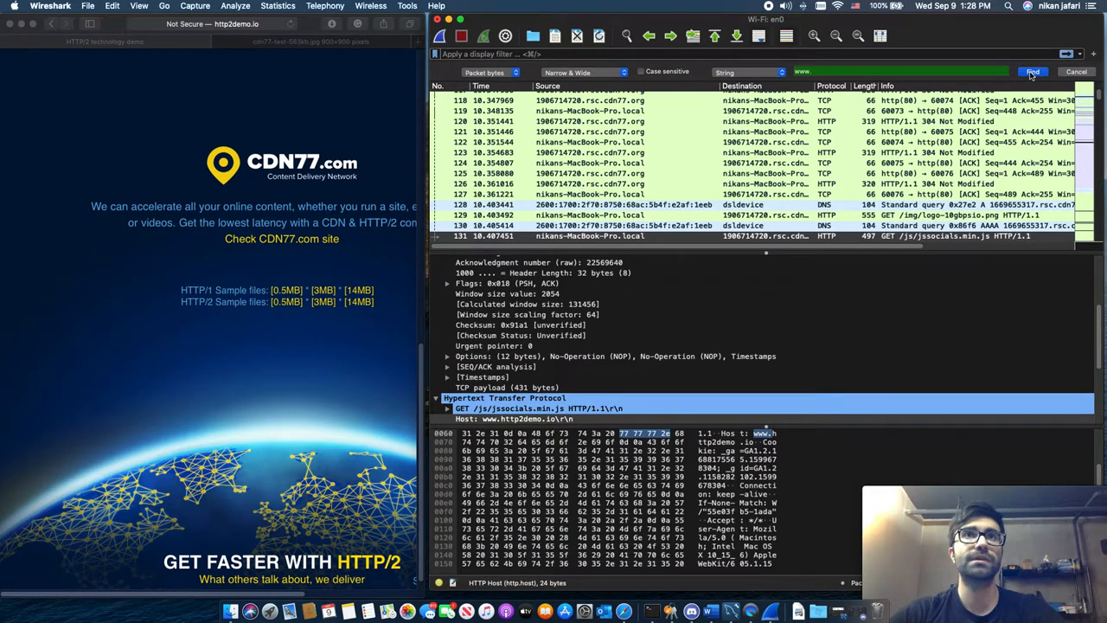
{"action": "left_click", "coordinate": [1031, 74]}
{"action": "left_click", "coordinate": [1032, 74]}
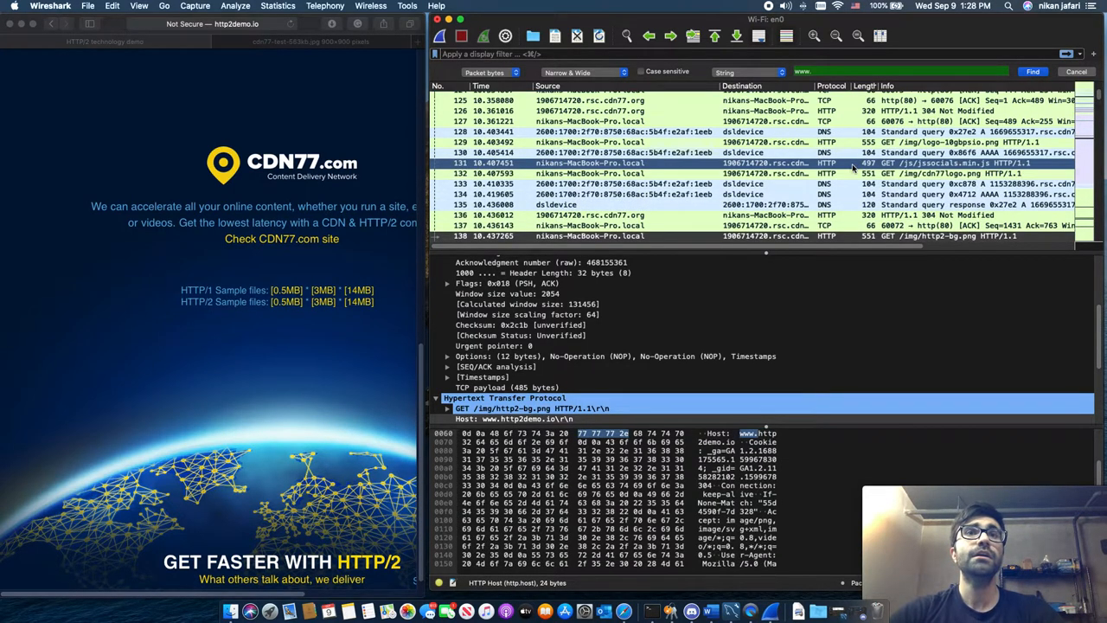
- Switch to Safari, view the cdn77-test-563kb.jpg image tab and close it
{"action": "left_click", "coordinate": [298, 52]}
{"action": "left_click", "coordinate": [303, 42]}
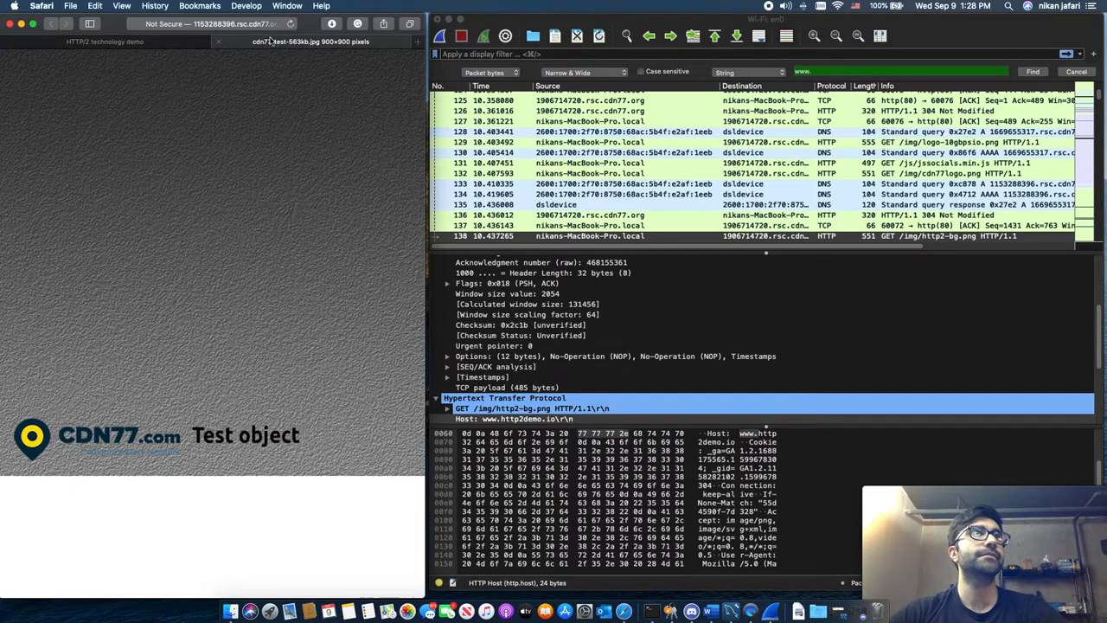
{"action": "left_click", "coordinate": [218, 45]}
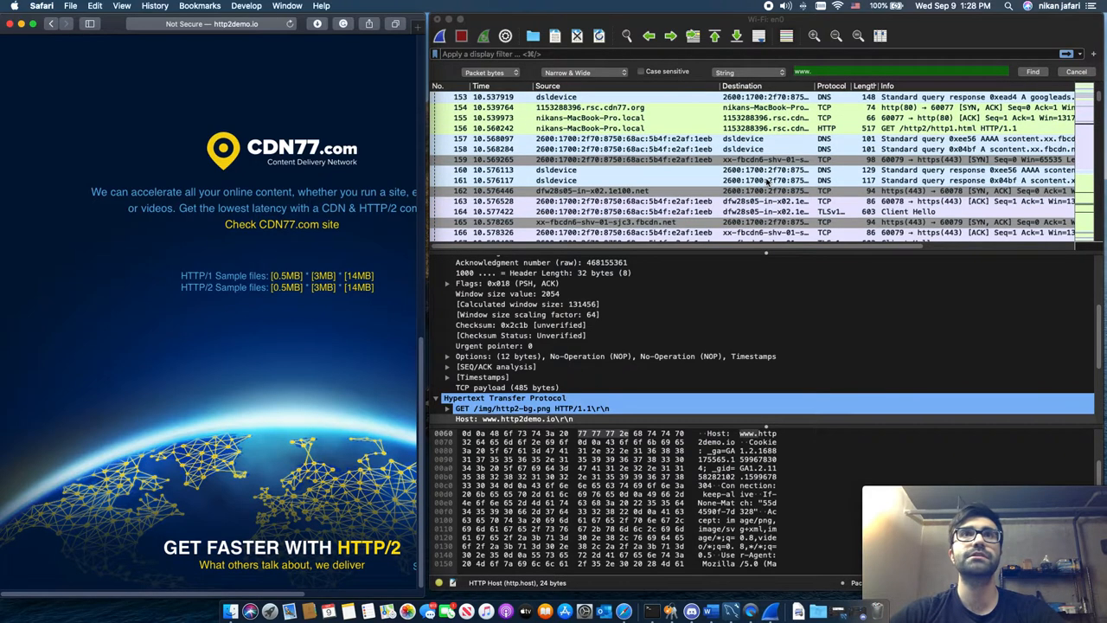
- Return to Wireshark, close the packet search and filter the packet list by http
{"action": "left_click", "coordinate": [1077, 72]}
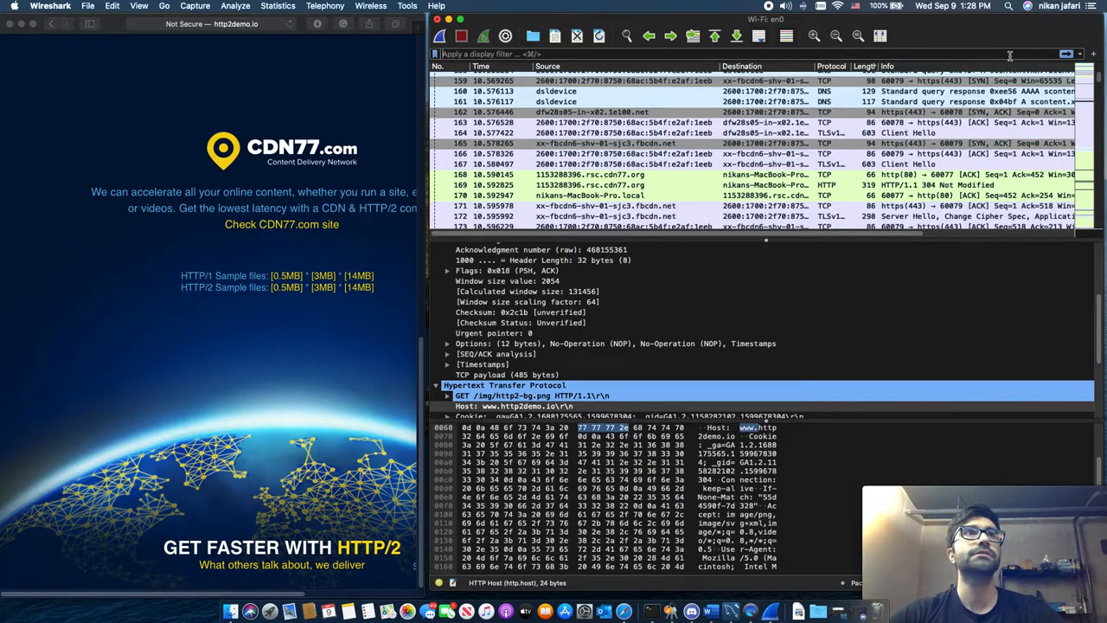
{"action": "left_click", "coordinate": [1009, 53]}
{"action": "type", "text": "http"}
{"action": "key", "text": "Return"}
{"action": "left_click", "coordinate": [941, 201]}
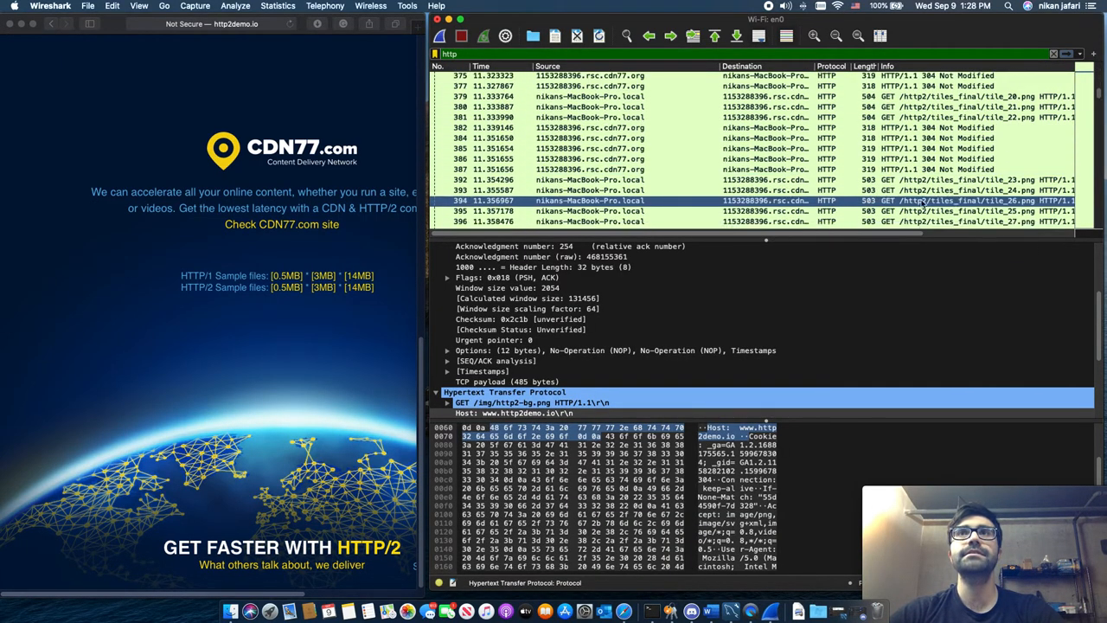
- Select the 200 OK (JPEG JFIF image) response packet and collapse its Transmission Control Protocol and Hypertext Transfer Protocol details
{"action": "left_click_drag", "start_coordinate": [1101, 113], "coordinate": [1099, 224]}
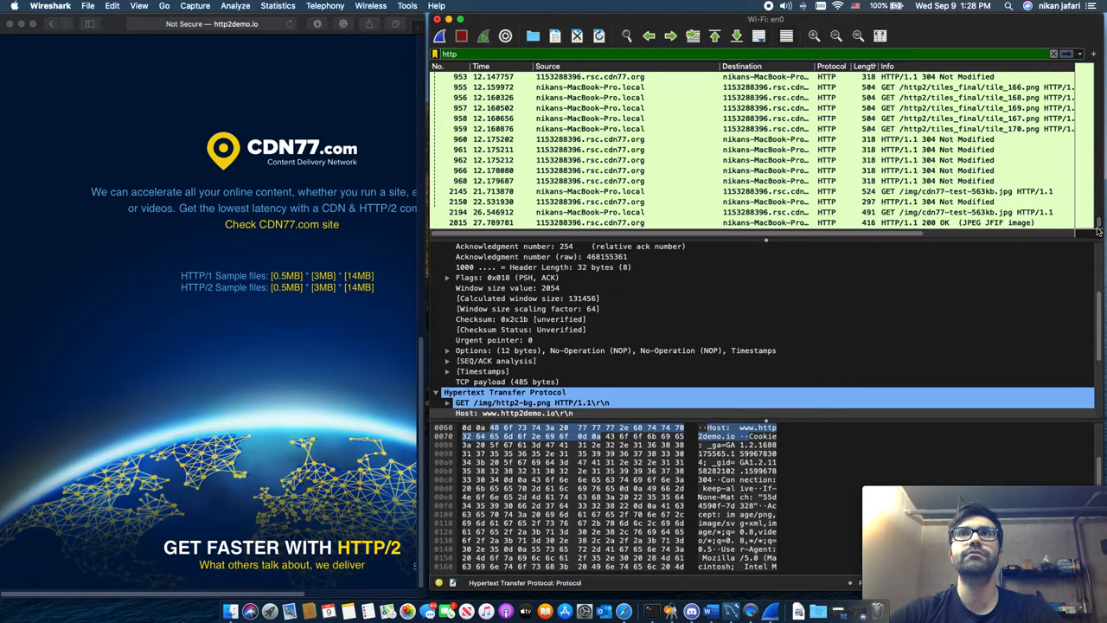
{"action": "left_click", "coordinate": [929, 193]}
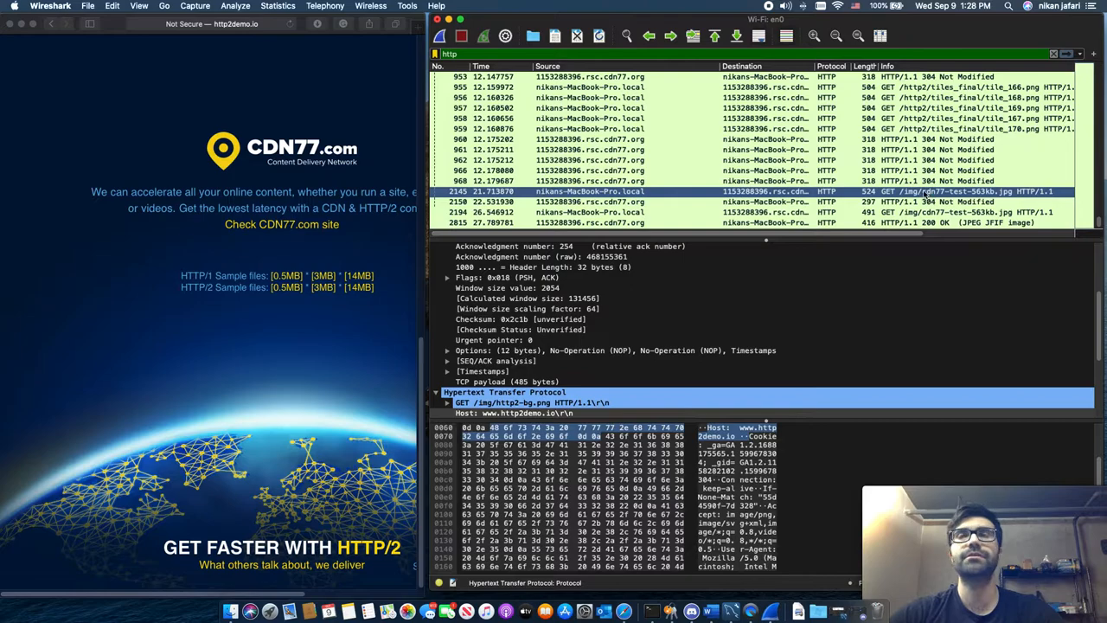
{"action": "left_click", "coordinate": [949, 224]}
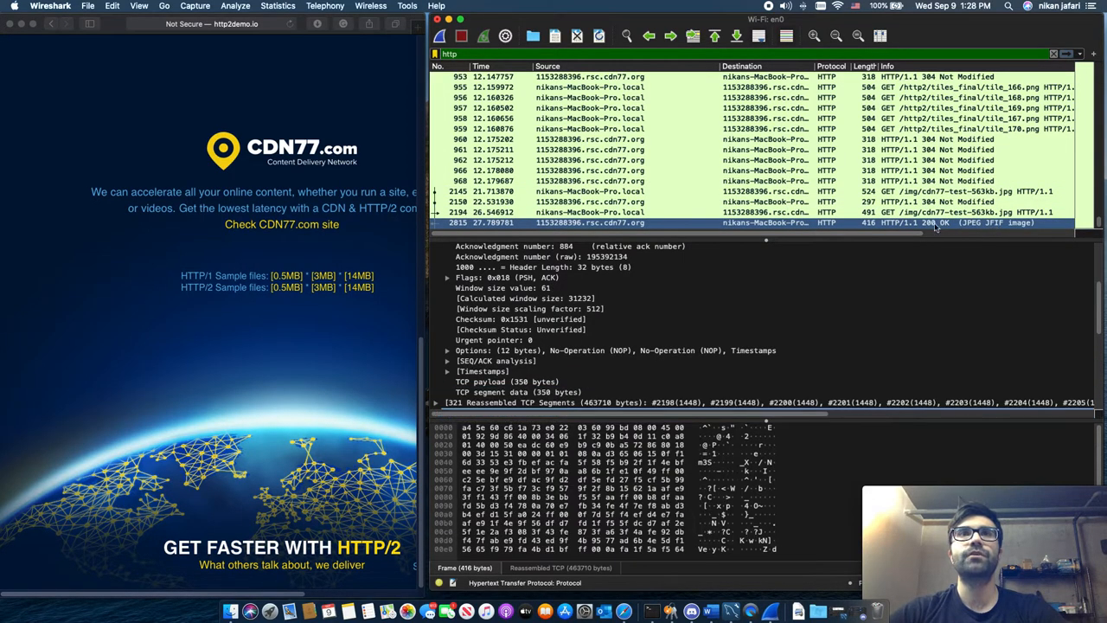
{"action": "scroll", "coordinate": [538, 250], "scroll_direction": "up", "scroll_amount": 10}
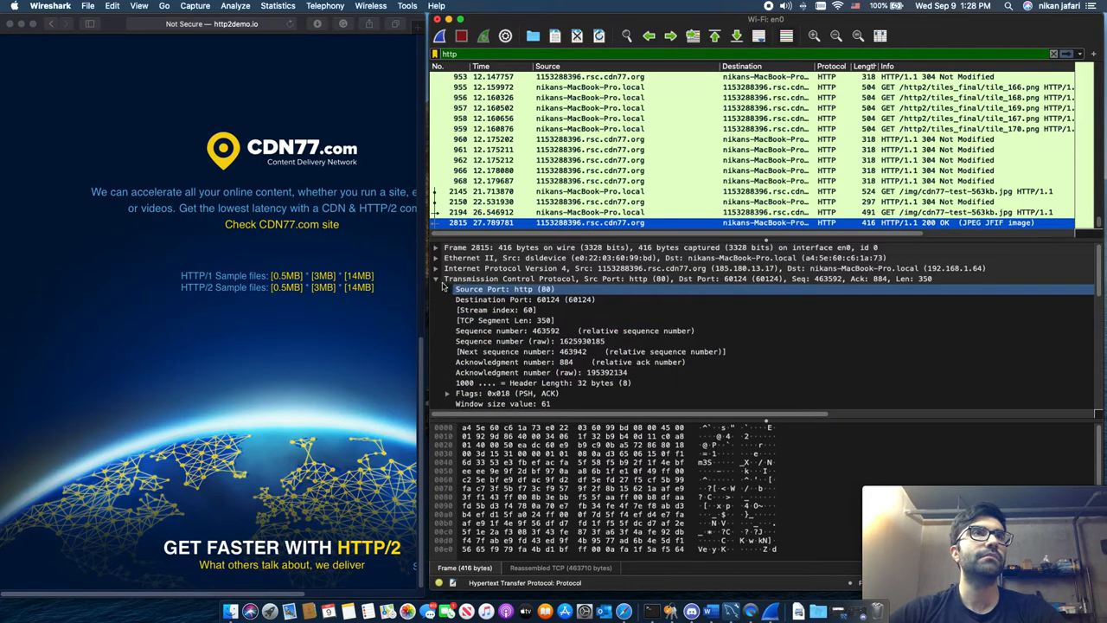
{"action": "left_click", "coordinate": [437, 279]}
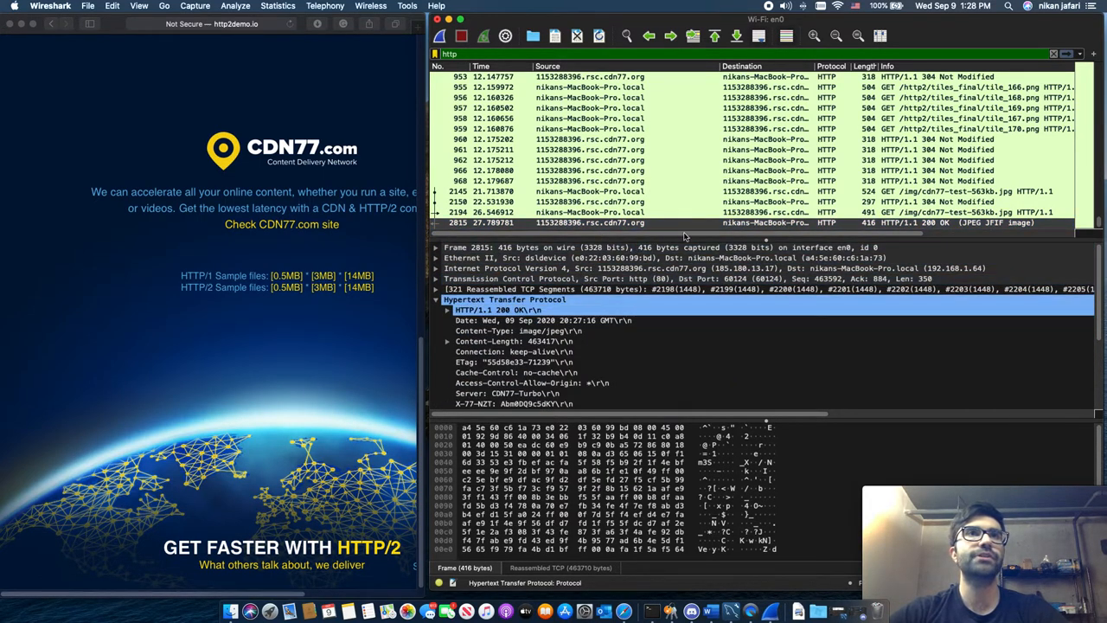
{"action": "left_click", "coordinate": [436, 300]}
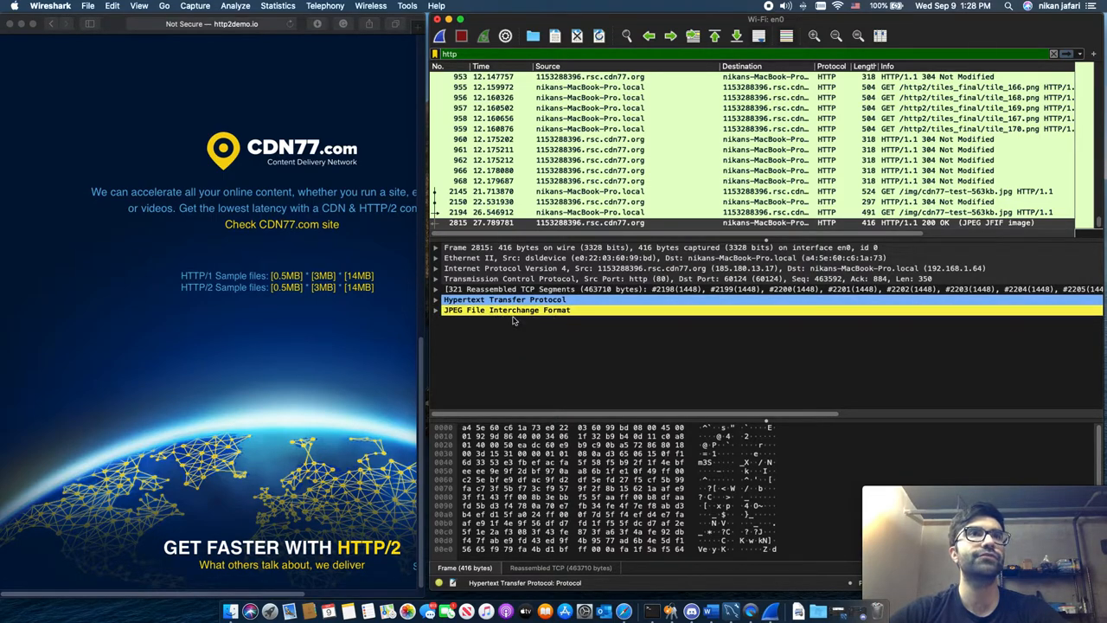
- Export the packet bytes of the JPEG File Interchange Format layer as test3.jpg to Downloads, with the file type All Files
{"action": "left_click", "coordinate": [468, 313]}
{"action": "right_click", "coordinate": [474, 315]}
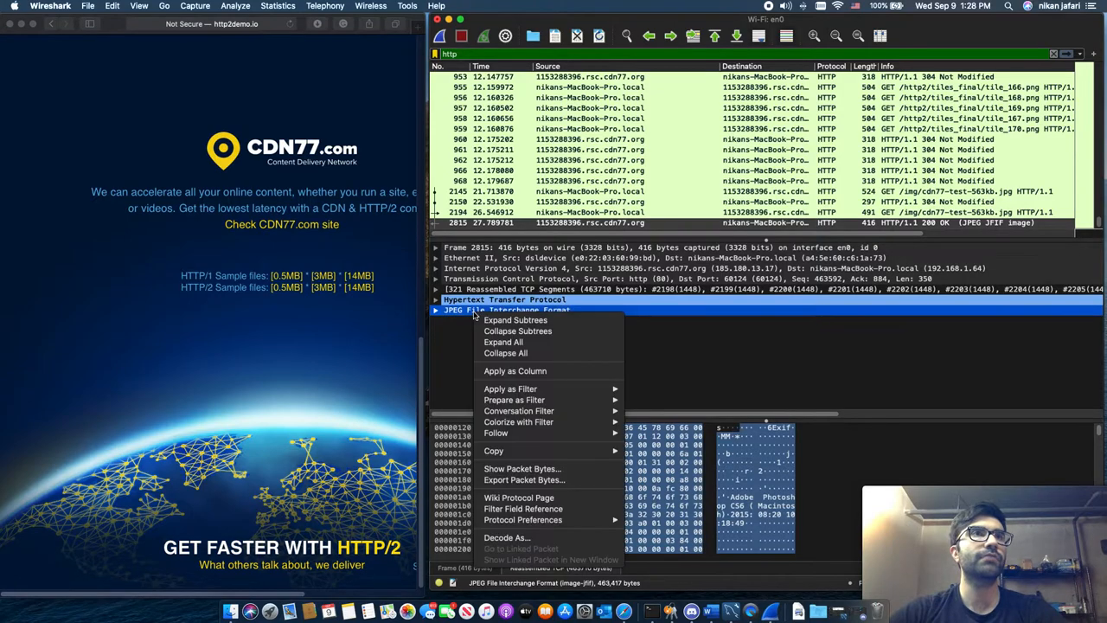
{"action": "left_click", "coordinate": [570, 481]}
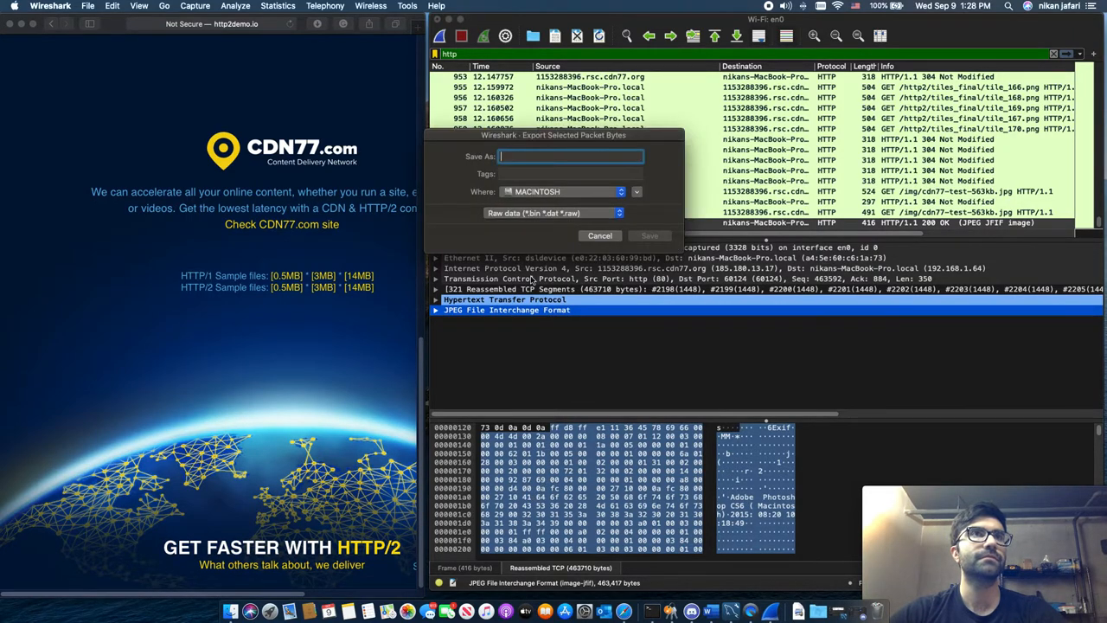
{"action": "type", "text": "test3.jpg"}
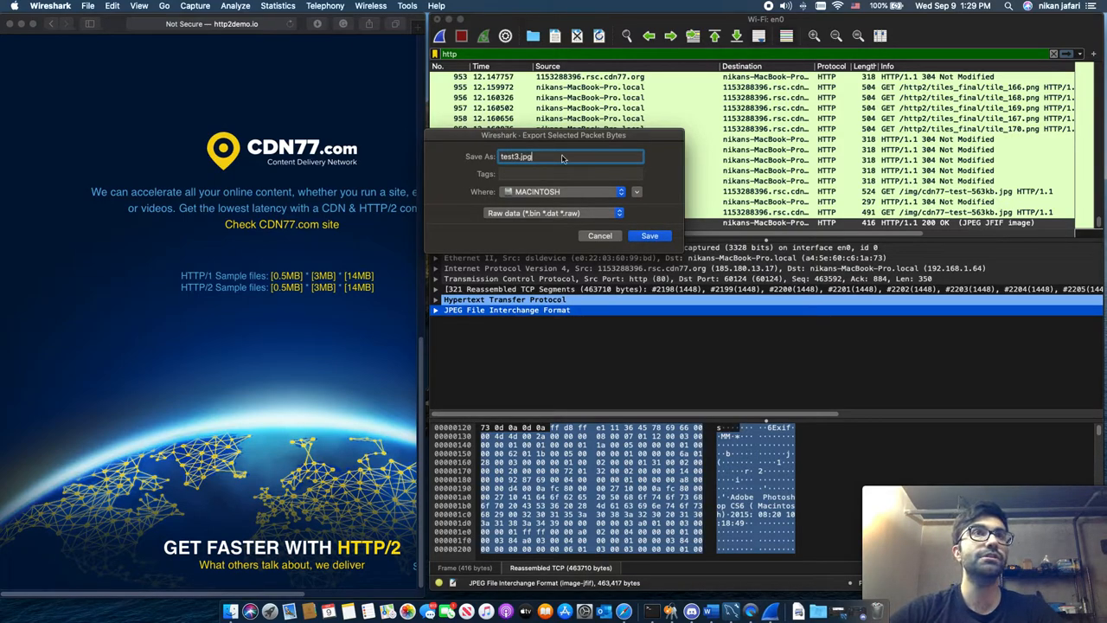
{"action": "left_click", "coordinate": [570, 211]}
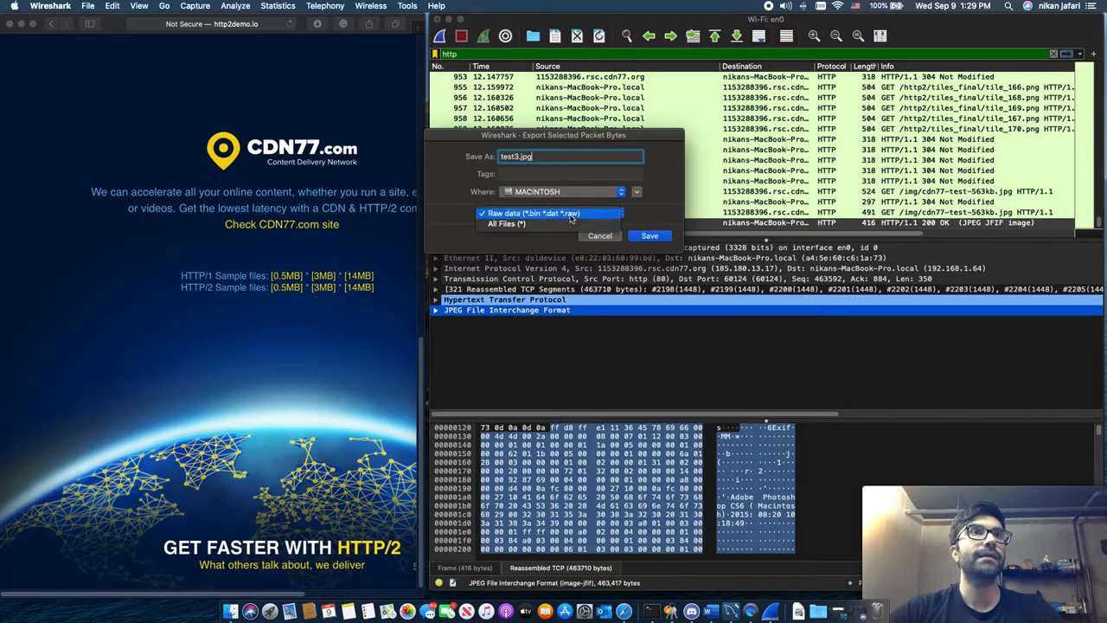
{"action": "left_click", "coordinate": [571, 222]}
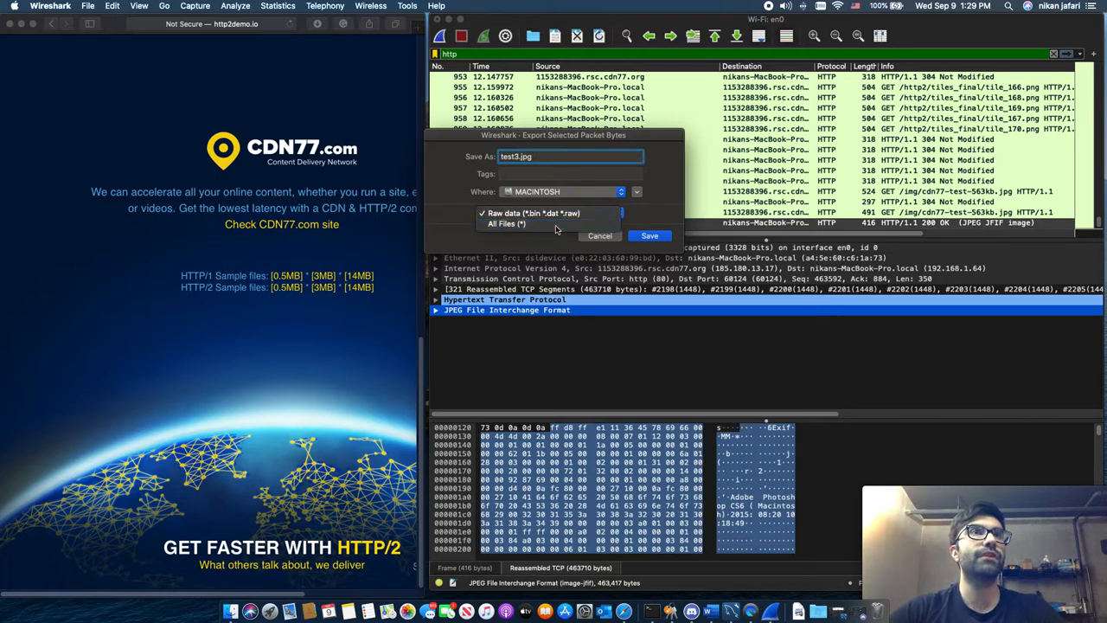
{"action": "left_click", "coordinate": [537, 191]}
{"action": "left_click", "coordinate": [537, 299]}
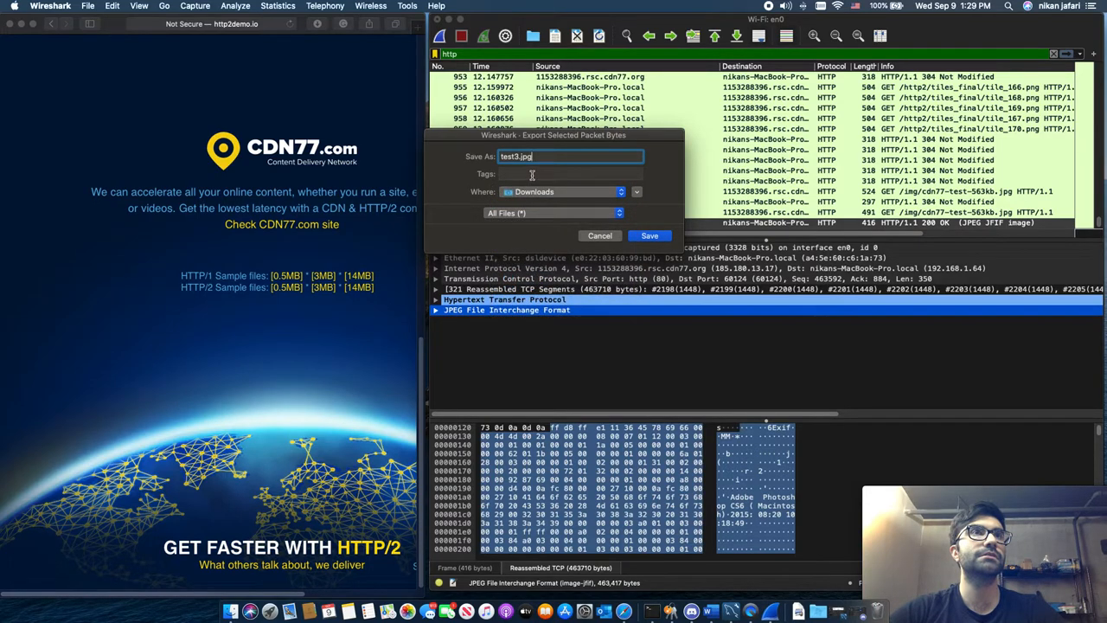
{"action": "left_click", "coordinate": [648, 237]}
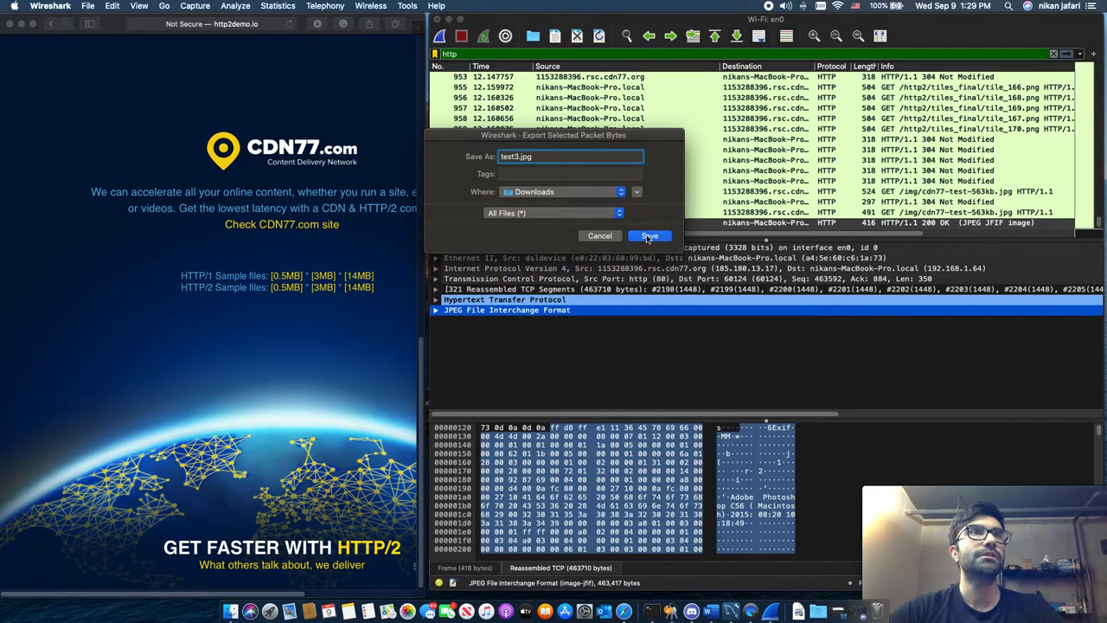
- Open the exported test3.jpg from Downloads in Preview to check the image, and close it again
{"action": "left_click", "coordinate": [798, 611]}
{"action": "left_click", "coordinate": [805, 574]}
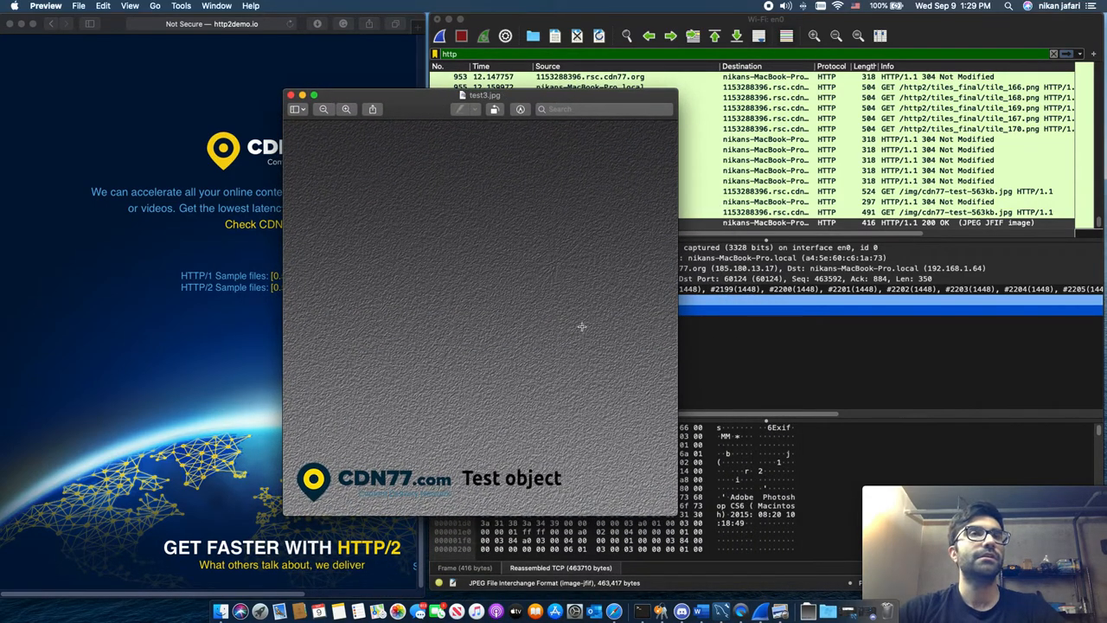
{"action": "left_click", "coordinate": [290, 96]}
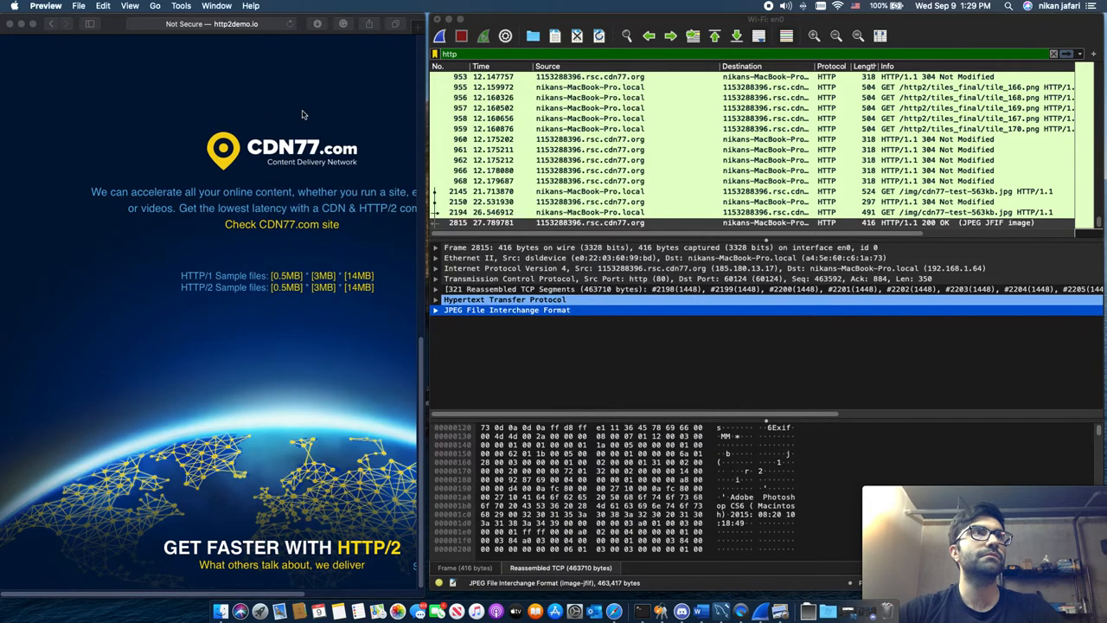